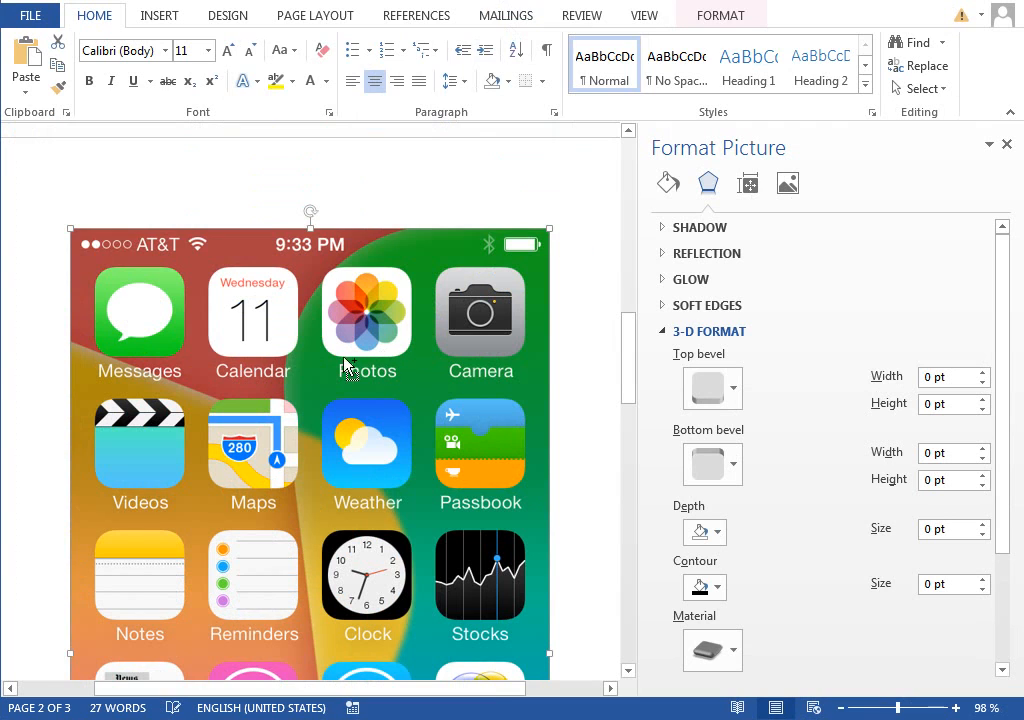
Paste the black rounded square and place it beside the Game Center icon, level with that row of icons
{"action": "key", "text": "ctrl+v"}
{"action": "left_click_drag", "start_coordinate": [133, 265], "coordinate": [382, 596]}
{"action": "scroll", "coordinate": [500, 497], "scroll_direction": "down", "scroll_amount": 3}
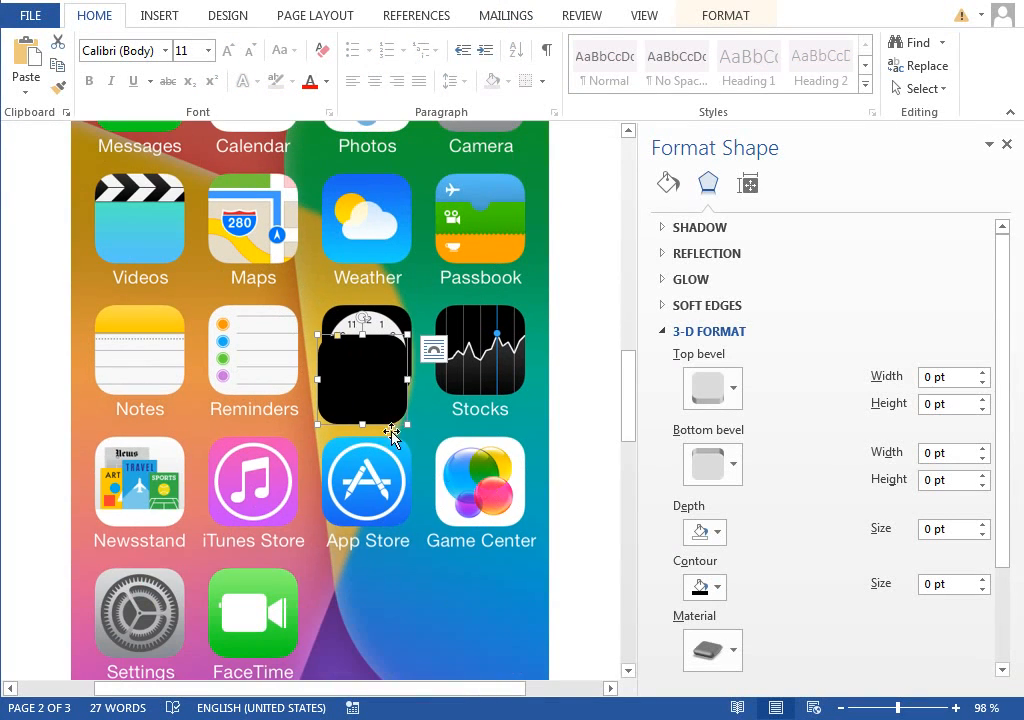
{"action": "left_click_drag", "start_coordinate": [392, 396], "coordinate": [416, 506]}
Fill the pasted rounded square with white
{"action": "left_click", "coordinate": [709, 20]}
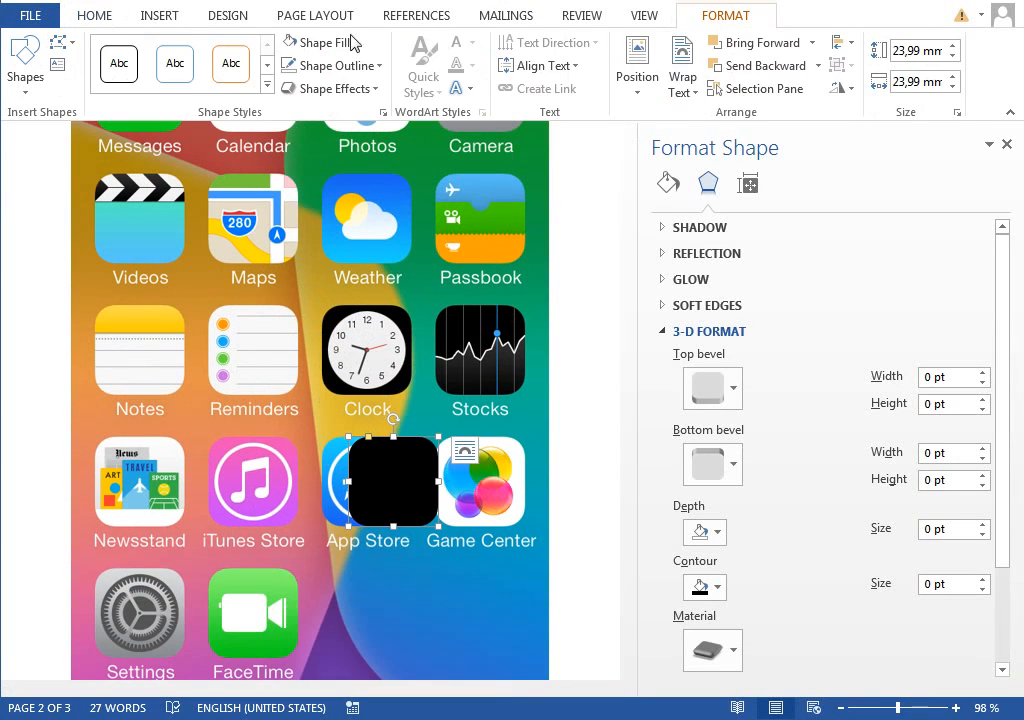
{"action": "left_click", "coordinate": [330, 42]}
{"action": "left_click", "coordinate": [292, 86]}
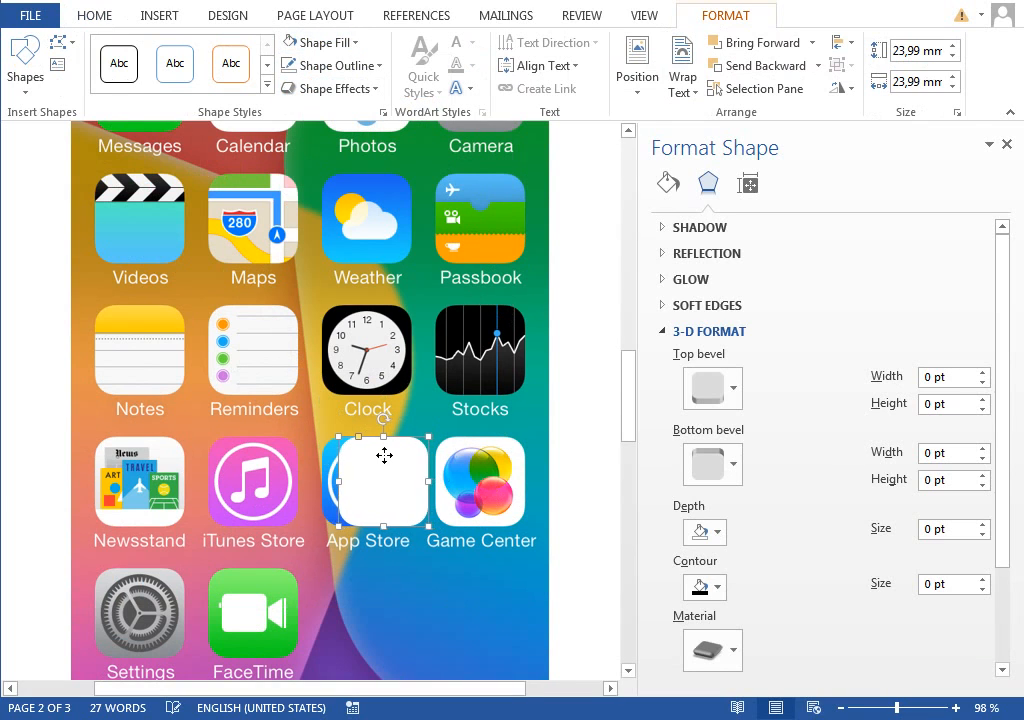
Draw a circle over the large blue bubble of the Game Center icon, matching the bubble's size
{"action": "scroll", "coordinate": [566, 513], "scroll_direction": "up", "scroll_amount": 20, "text": "ctrl"}
{"action": "scroll", "coordinate": [566, 513], "scroll_direction": "down", "scroll_amount": 3}
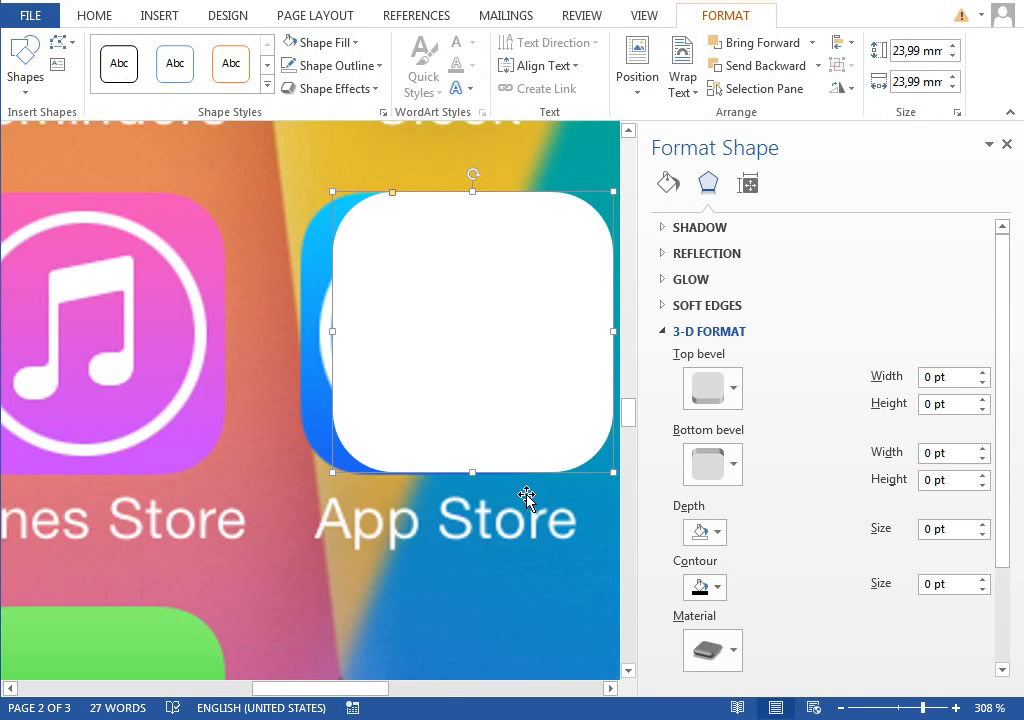
{"action": "left_click_drag", "start_coordinate": [373, 690], "coordinate": [452, 690]}
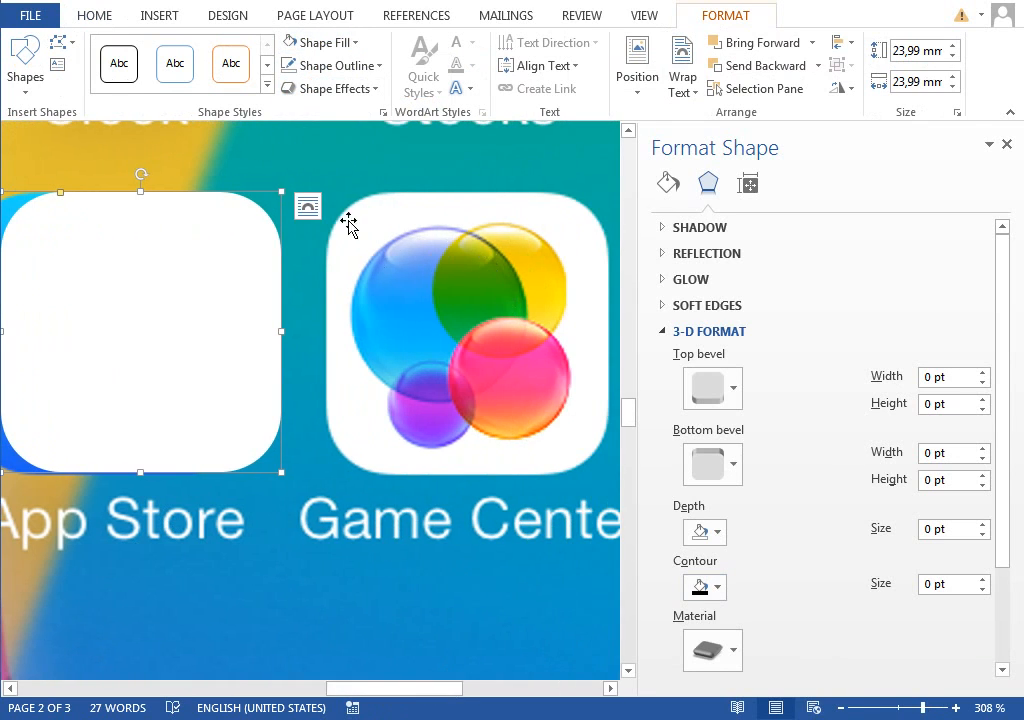
{"action": "left_click", "coordinate": [155, 16]}
{"action": "left_click", "coordinate": [276, 62]}
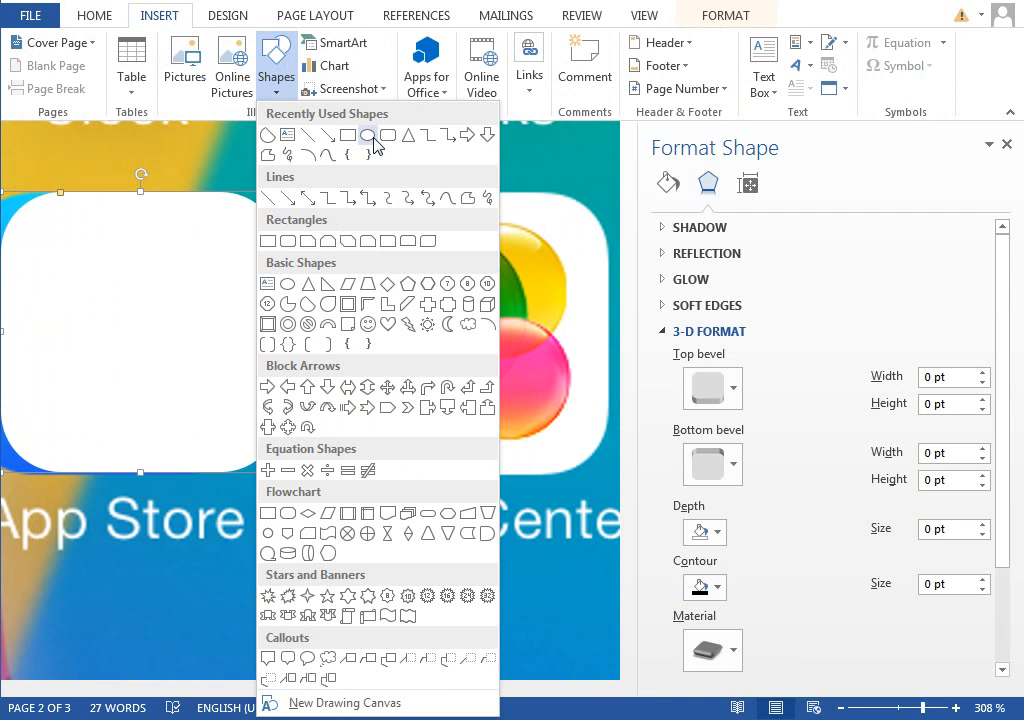
{"action": "left_click", "coordinate": [369, 137]}
{"action": "left_click_drag", "start_coordinate": [349, 237], "coordinate": [534, 388]}
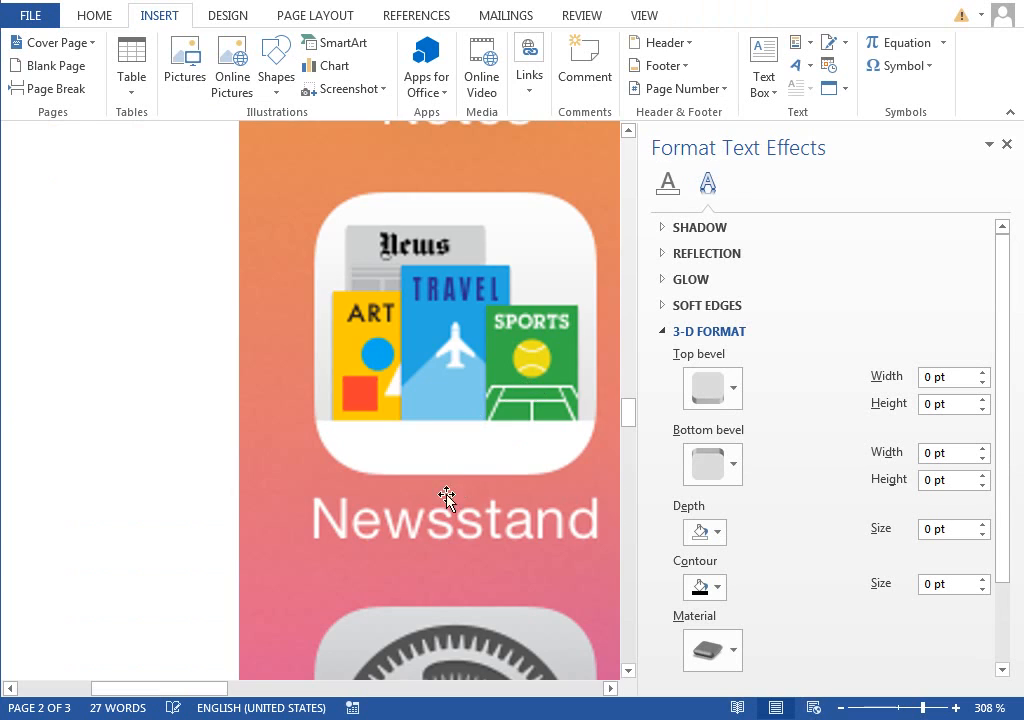
Remove the new circle's outline and nudge it slightly left to line up with the blue bubble
{"action": "left_click_drag", "start_coordinate": [206, 695], "coordinate": [480, 688]}
{"action": "left_click", "coordinate": [358, 306]}
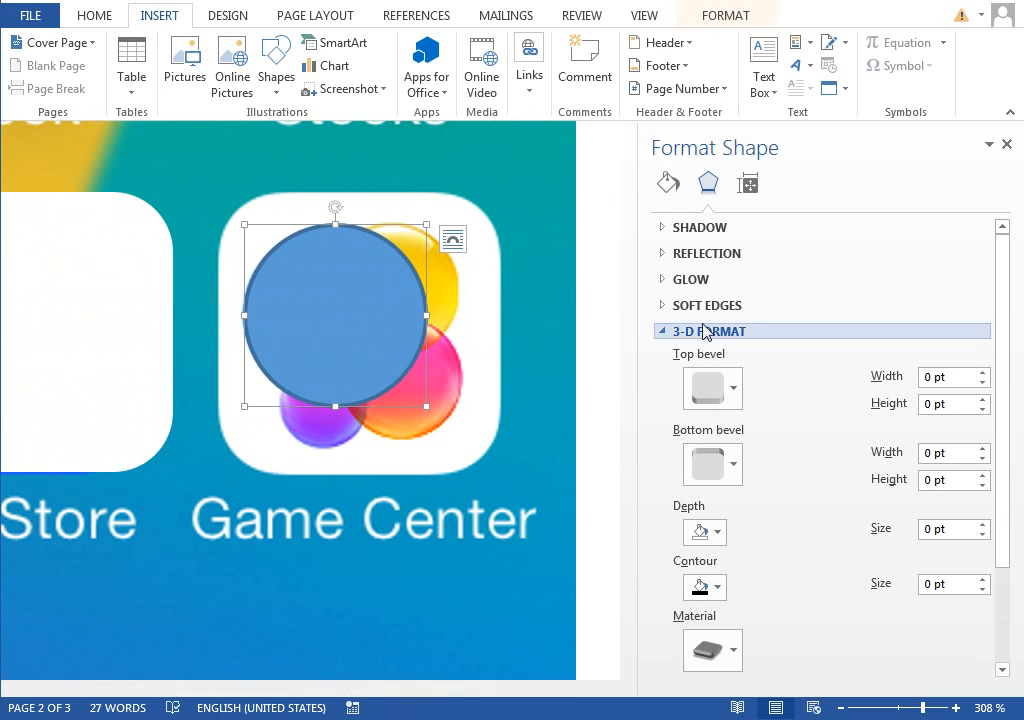
{"action": "left_click", "coordinate": [668, 183]}
{"action": "left_click", "coordinate": [690, 475]}
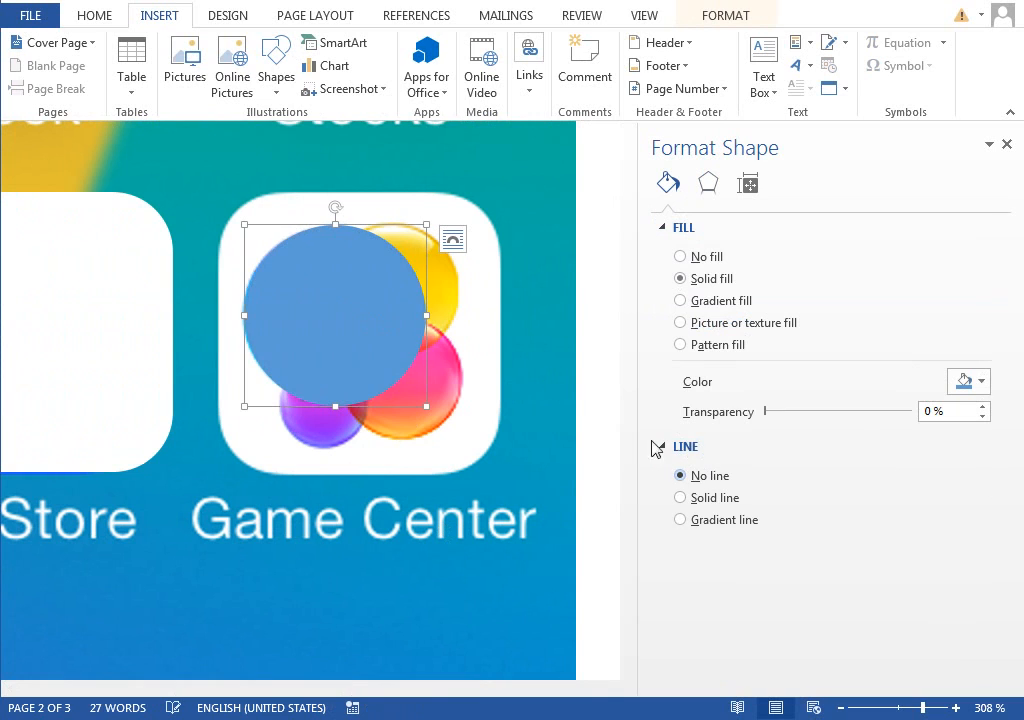
{"action": "left_click", "coordinate": [362, 319]}
{"action": "key", "text": "Left"}
{"action": "key", "text": "Left"}
{"action": "key", "text": "Left"}
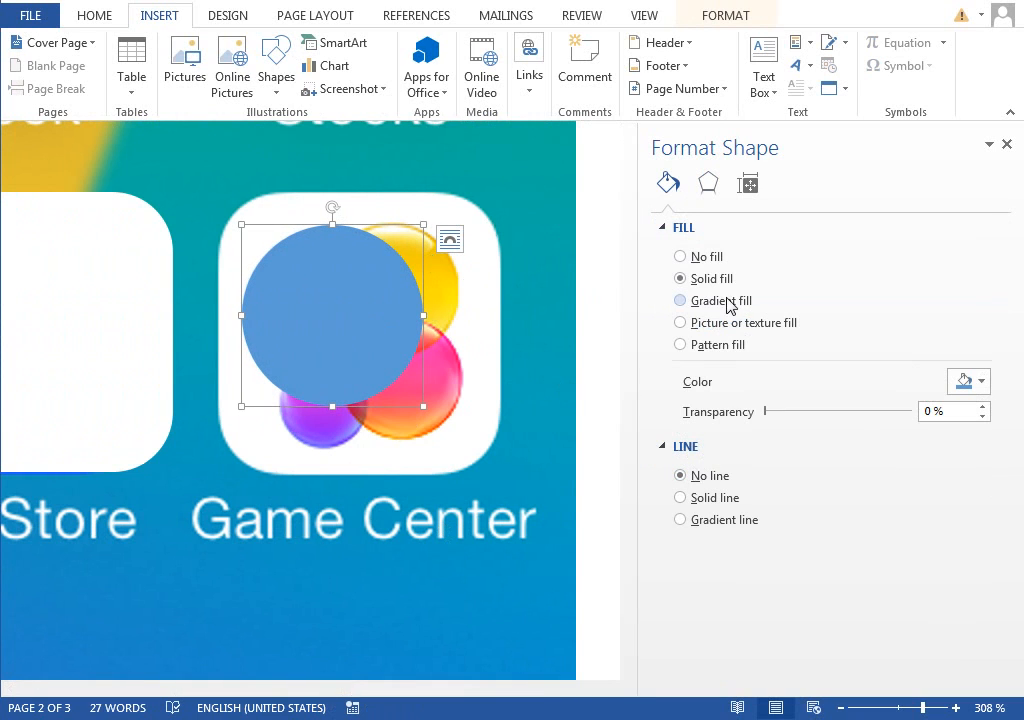
Give the circle a gradient fill and move it left of the bubbles, partly over the white rounded square
{"action": "left_click", "coordinate": [745, 300]}
{"action": "left_click_drag", "start_coordinate": [342, 350], "coordinate": [231, 330]}
{"action": "left_click", "coordinate": [303, 318]}
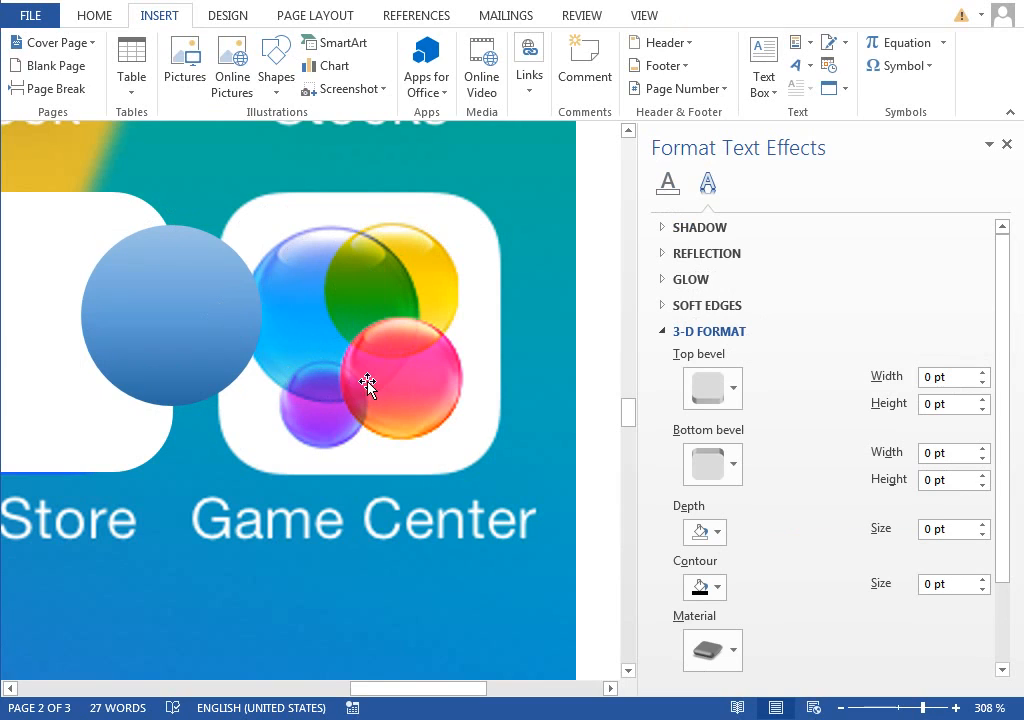
Change the circle's middle gradient stop at 48% to a bright sky blue from the standard colors
{"action": "left_click", "coordinate": [184, 318]}
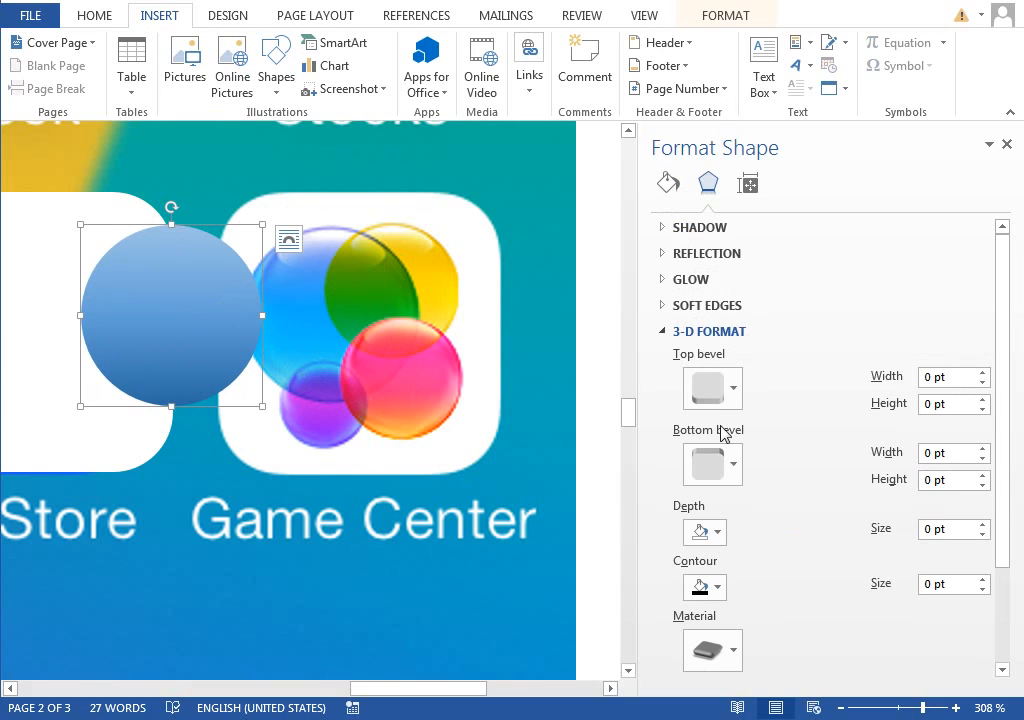
{"action": "left_click", "coordinate": [668, 186]}
{"action": "left_click", "coordinate": [804, 522]}
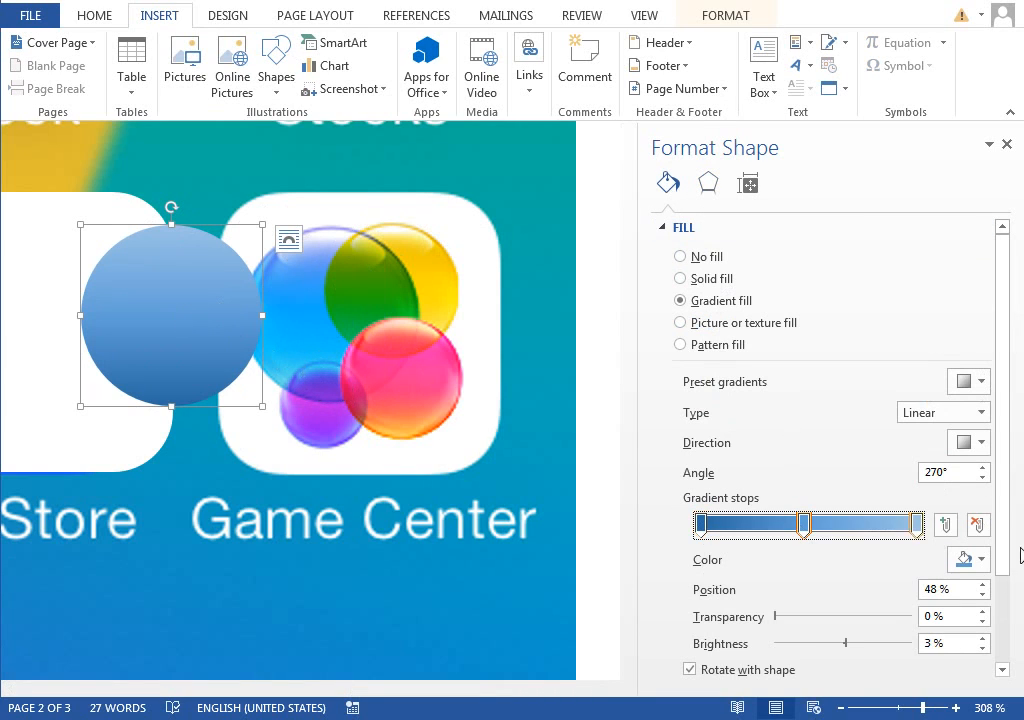
{"action": "left_click", "coordinate": [970, 559]}
{"action": "left_click", "coordinate": [943, 719]}
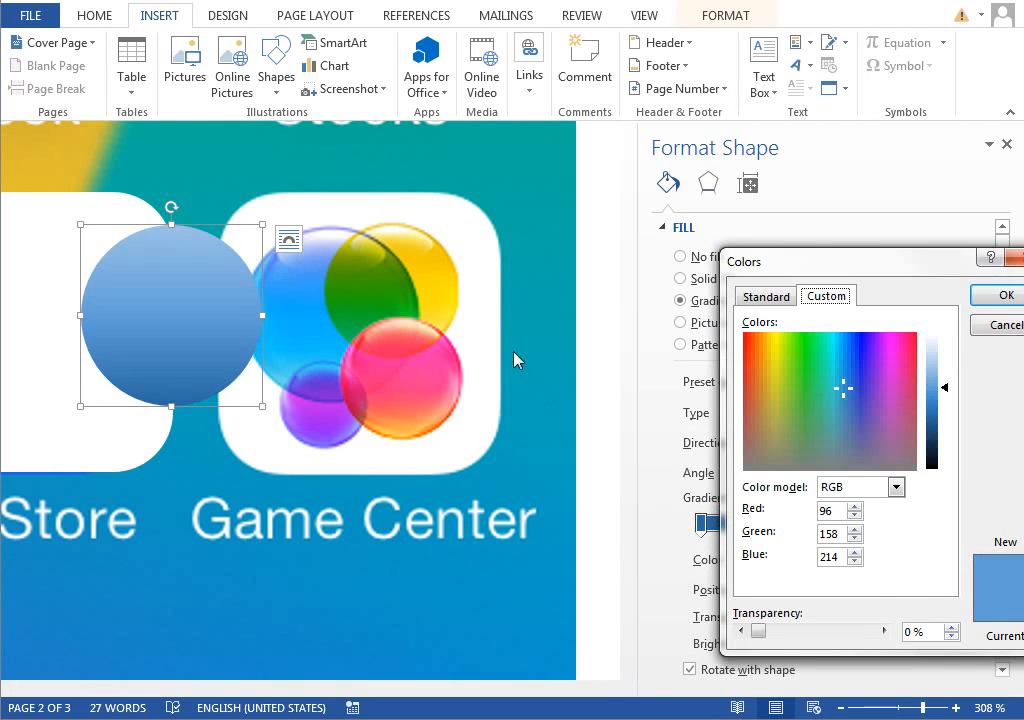
{"action": "left_click_drag", "start_coordinate": [773, 257], "coordinate": [443, 142]}
{"action": "left_click", "coordinate": [409, 167]}
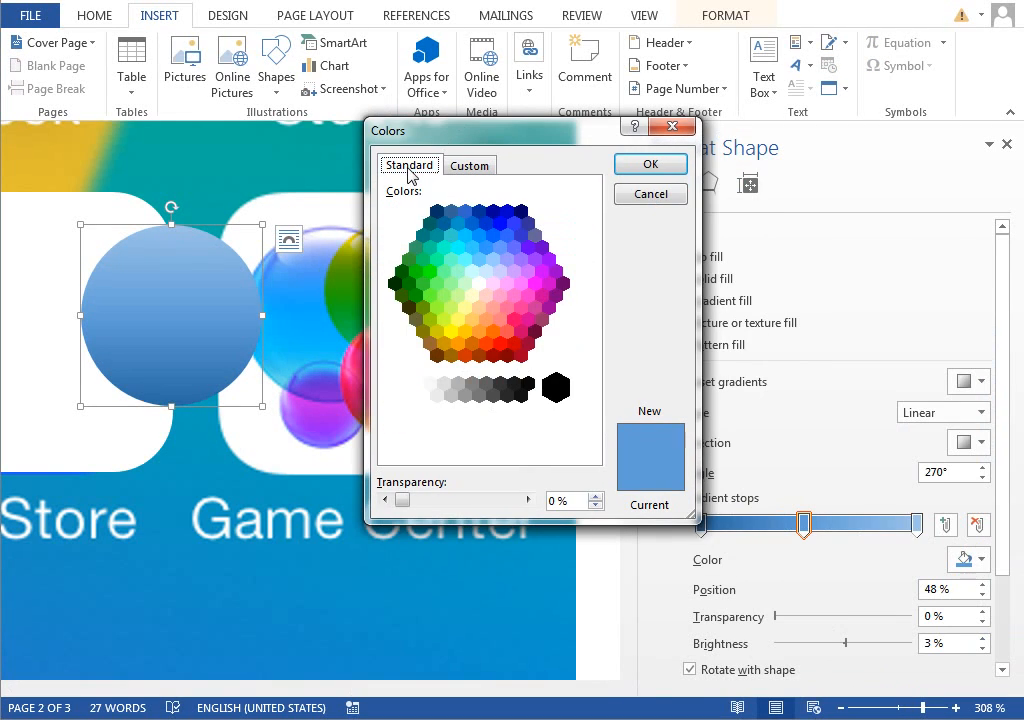
{"action": "left_click", "coordinate": [473, 248]}
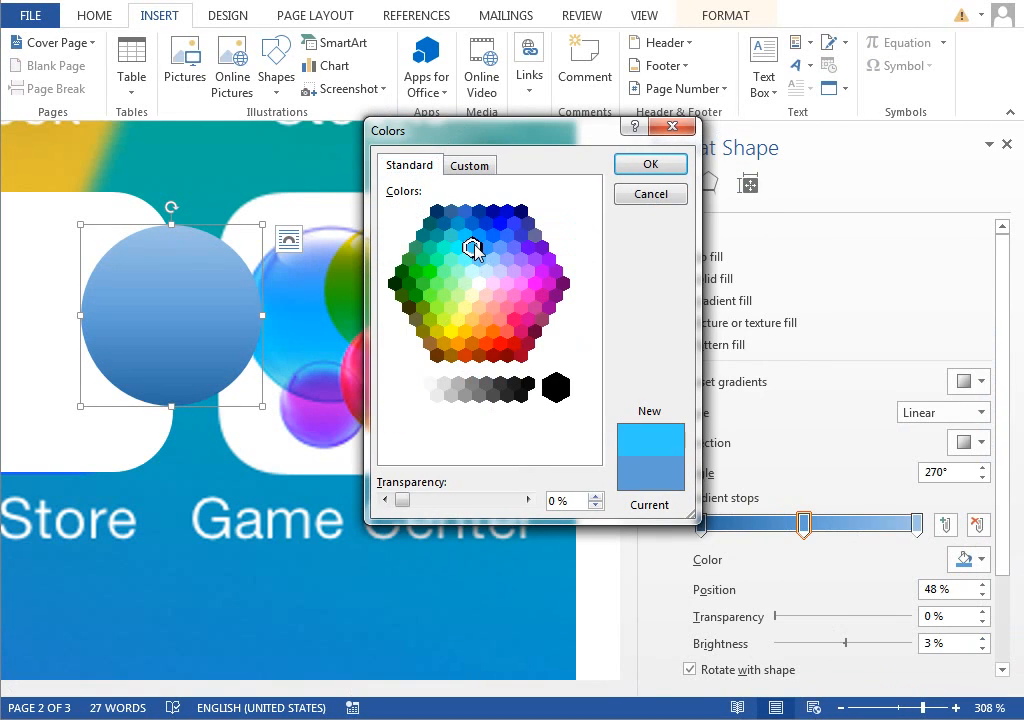
{"action": "left_click", "coordinate": [636, 170]}
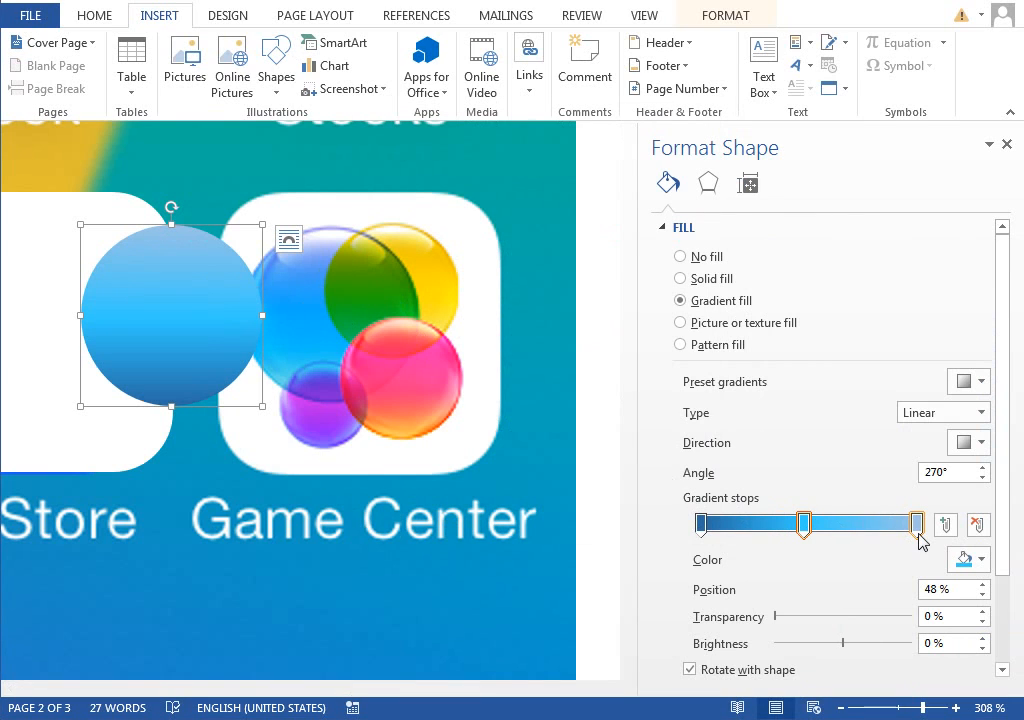
Change the gradient stop at 100% to a violet-blue from the standard colors
{"action": "left_click", "coordinate": [917, 528]}
{"action": "left_click", "coordinate": [968, 561]}
{"action": "left_click", "coordinate": [940, 719]}
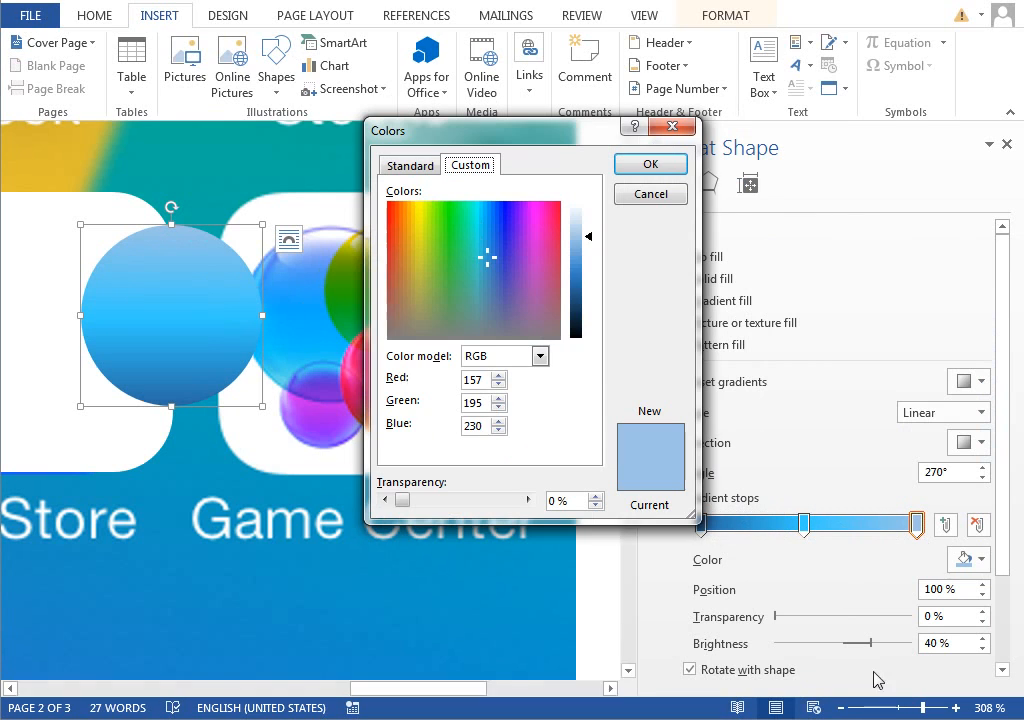
{"action": "left_click", "coordinate": [410, 166]}
{"action": "left_click", "coordinate": [499, 247]}
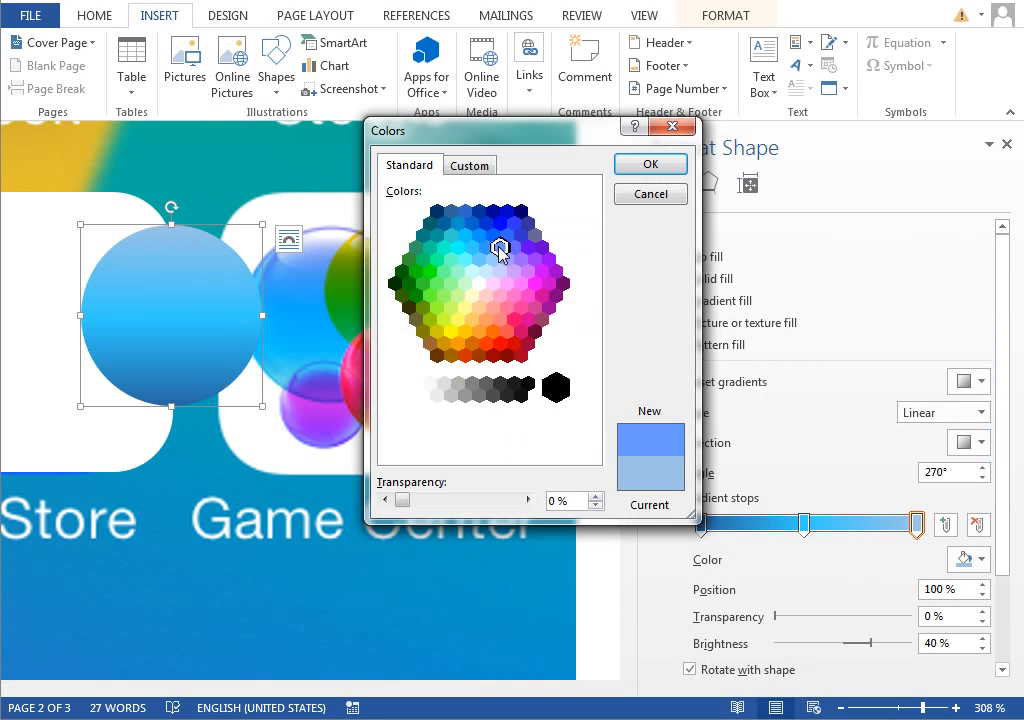
{"action": "left_click", "coordinate": [648, 165]}
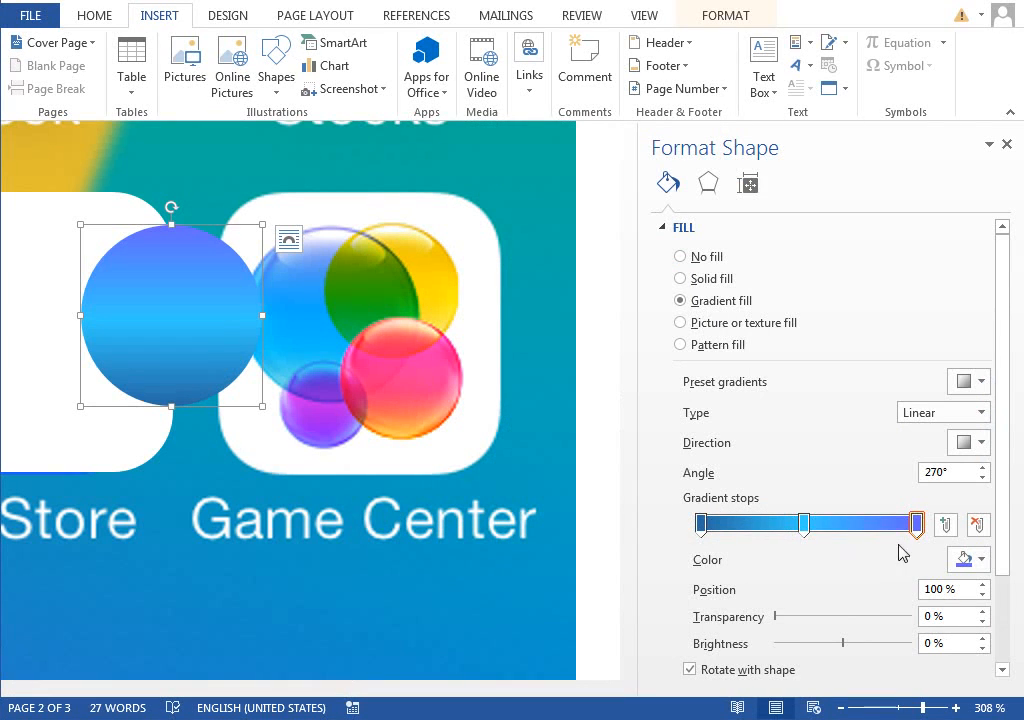
Move the sky-blue gradient stop to 69% and add a stop at 24% in the same sky blue
{"action": "left_click_drag", "start_coordinate": [806, 535], "coordinate": [852, 538]}
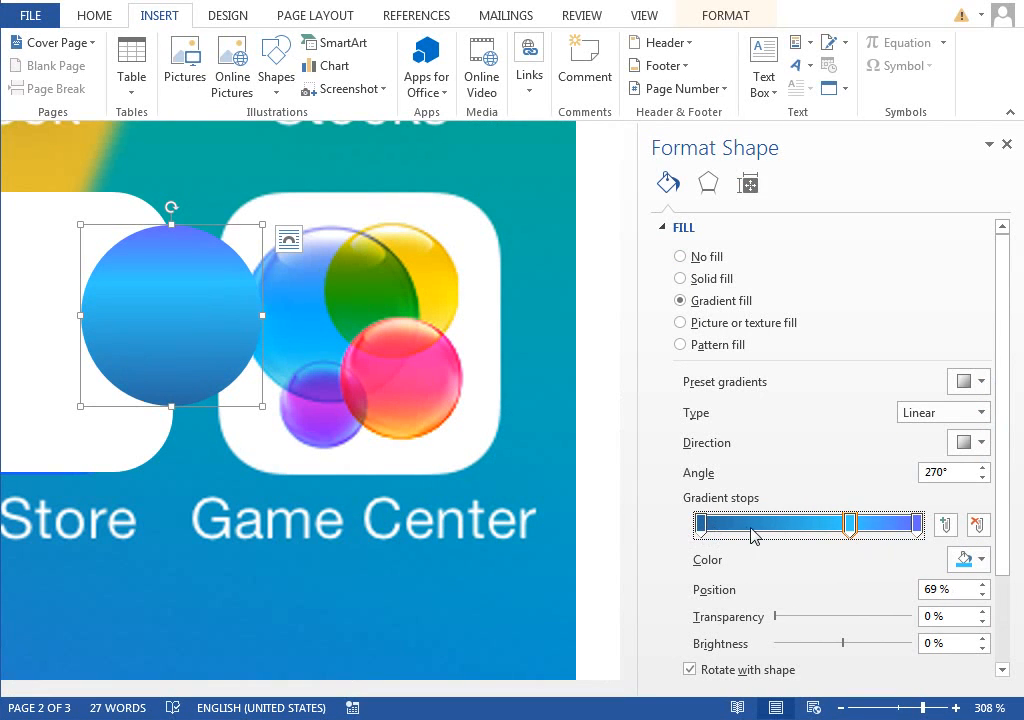
{"action": "left_click", "coordinate": [753, 533]}
{"action": "left_click", "coordinate": [962, 562]}
{"action": "left_click", "coordinate": [910, 719]}
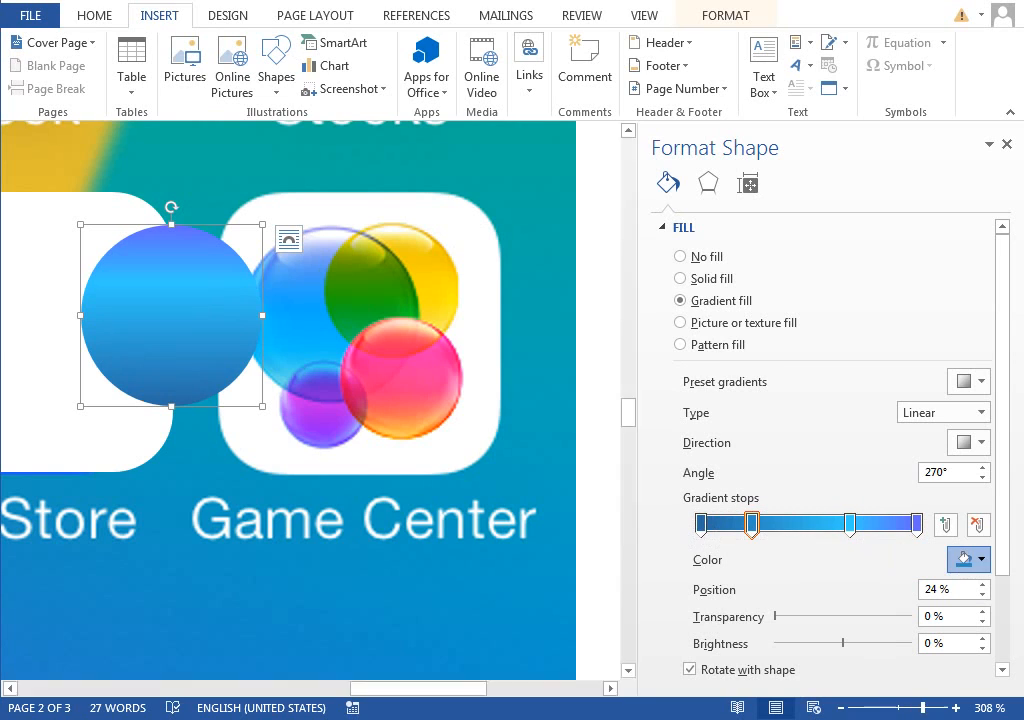
Change the gradient stop at 0% to a purple from the standard colors
{"action": "left_click", "coordinate": [704, 530]}
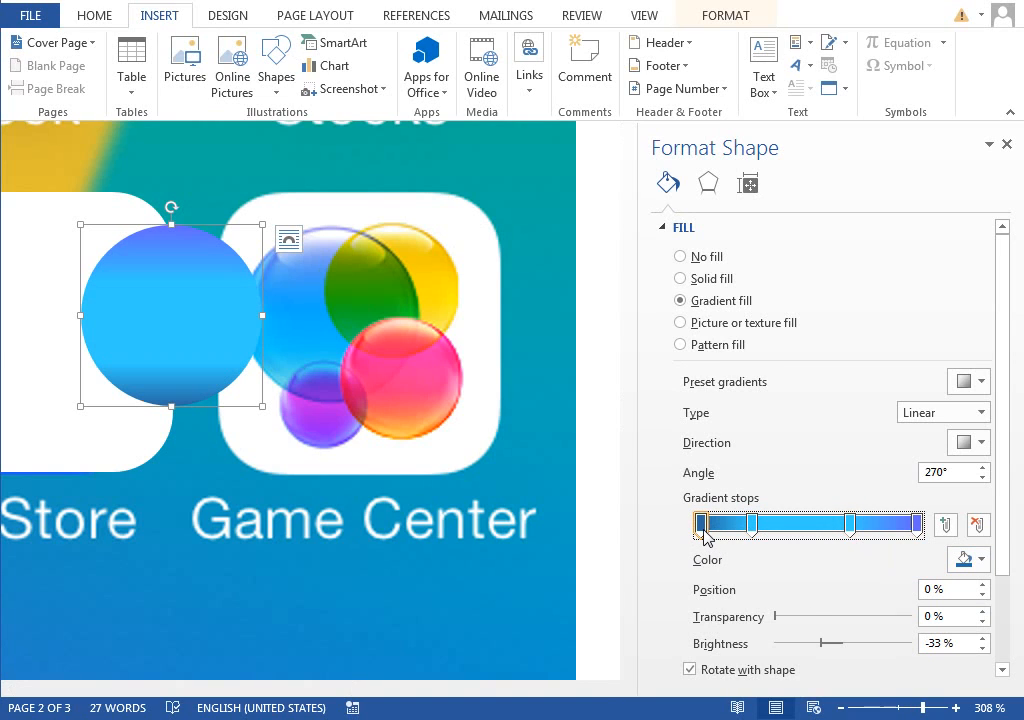
{"action": "left_click", "coordinate": [968, 561]}
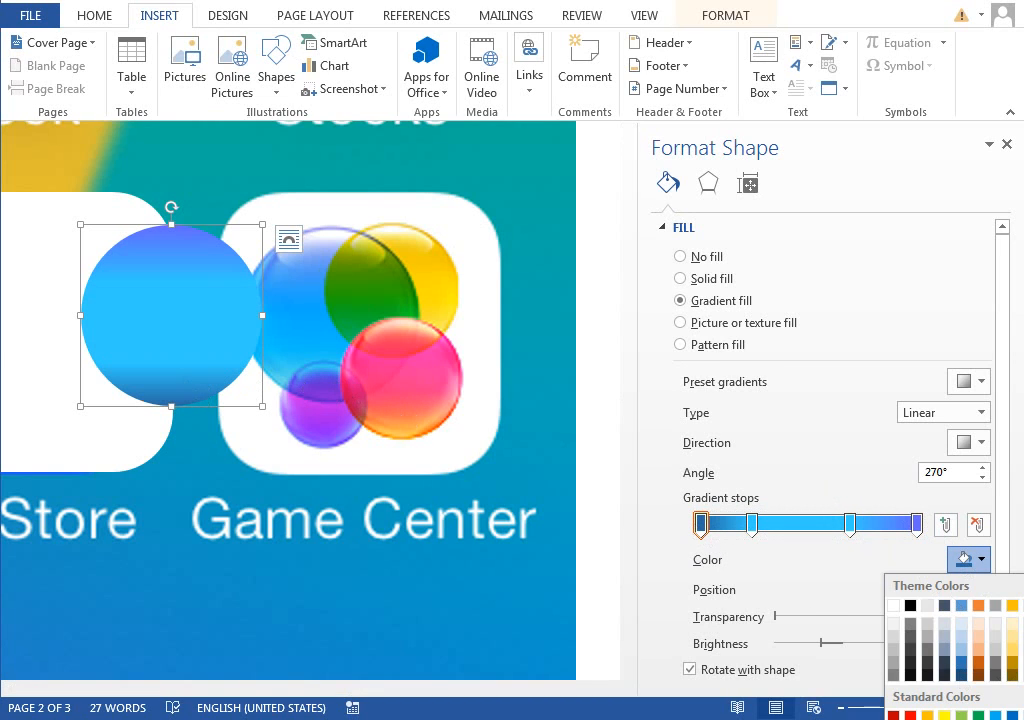
{"action": "left_click", "coordinate": [950, 719]}
{"action": "left_click", "coordinate": [410, 166]}
{"action": "left_click", "coordinate": [532, 260]}
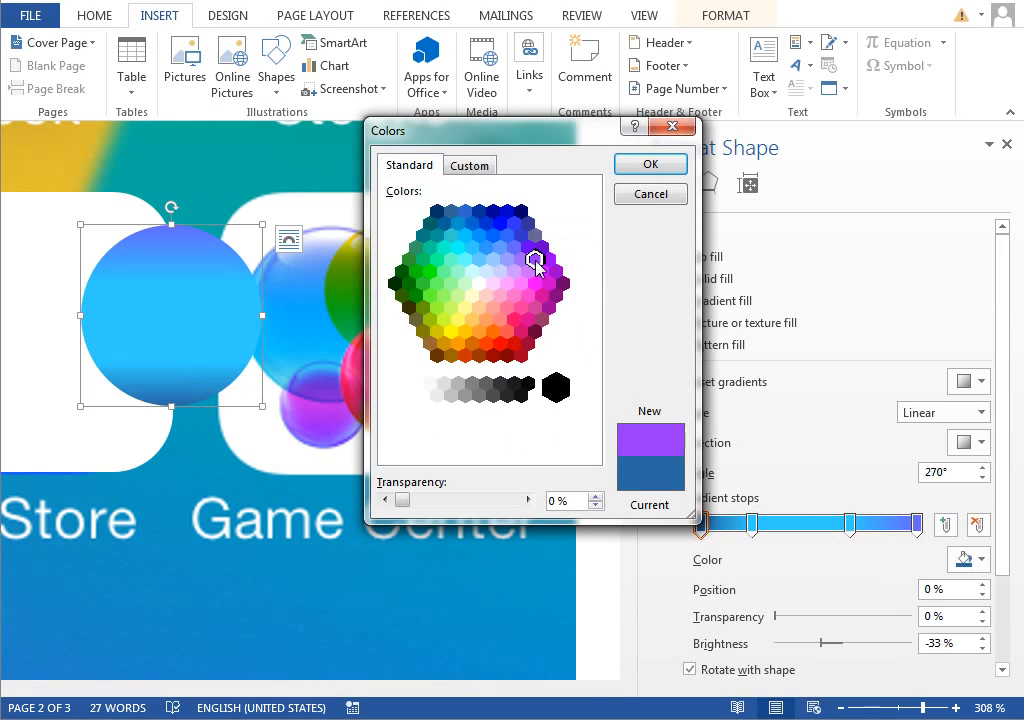
{"action": "left_click", "coordinate": [655, 164]}
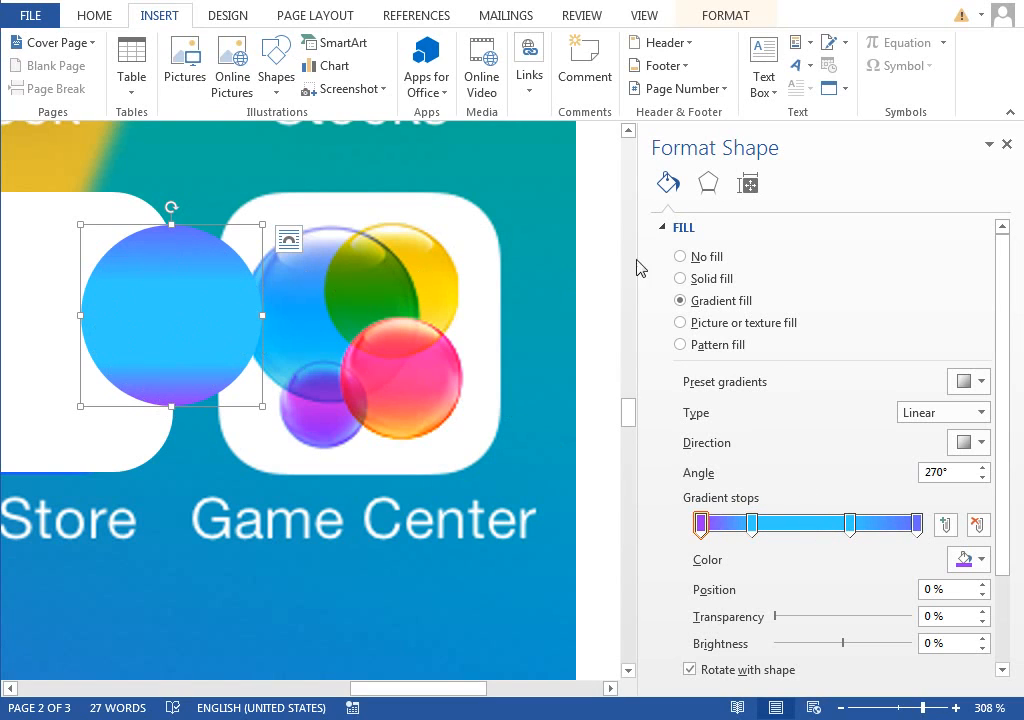
Apply the first rounded top bevel to the circle with a width of 18 pt and a height of 9.5 pt
{"action": "left_click", "coordinate": [706, 186]}
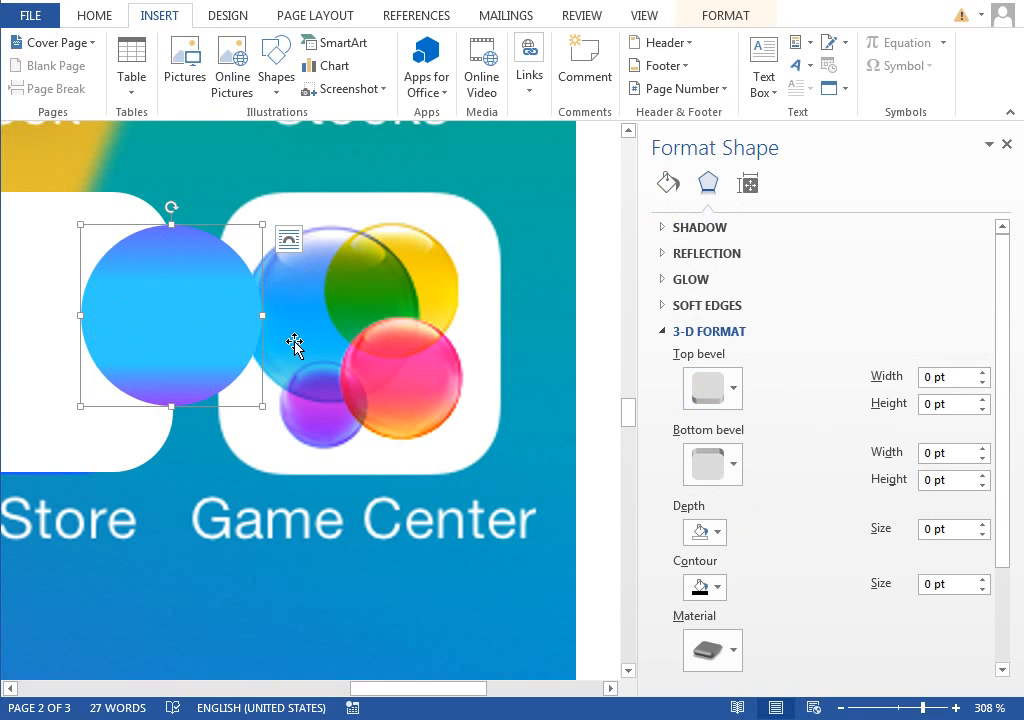
{"action": "left_click", "coordinate": [718, 389]}
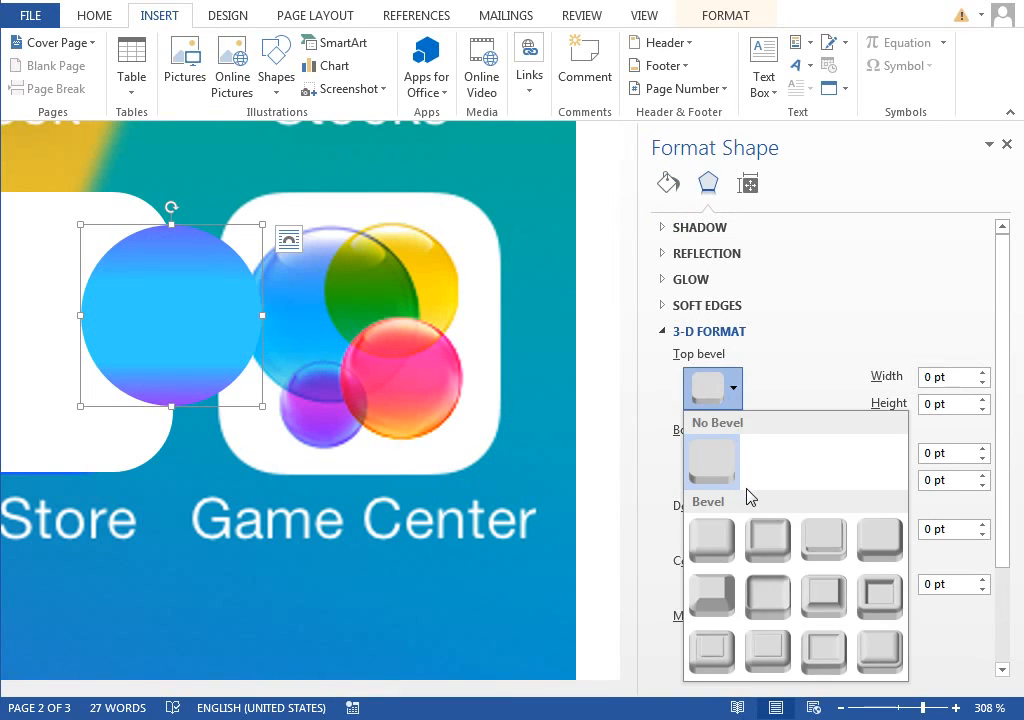
{"action": "left_click", "coordinate": [722, 537]}
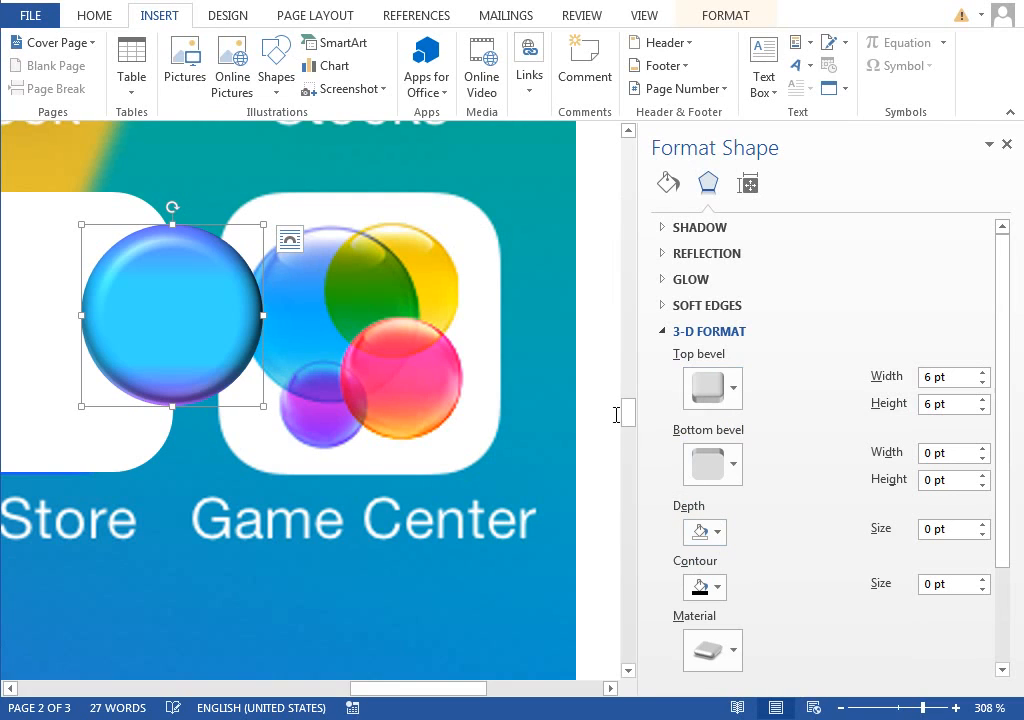
{"action": "left_click", "coordinate": [982, 372]}
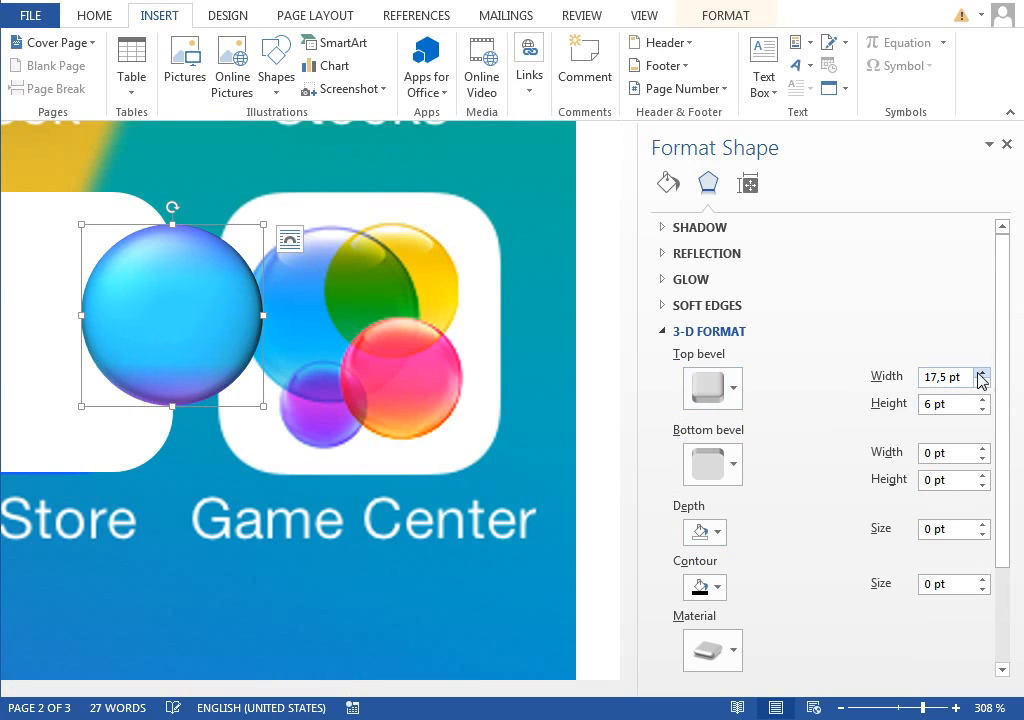
{"action": "left_click", "coordinate": [981, 399]}
{"action": "left_click", "coordinate": [981, 399]}
{"action": "left_click", "coordinate": [981, 399]}
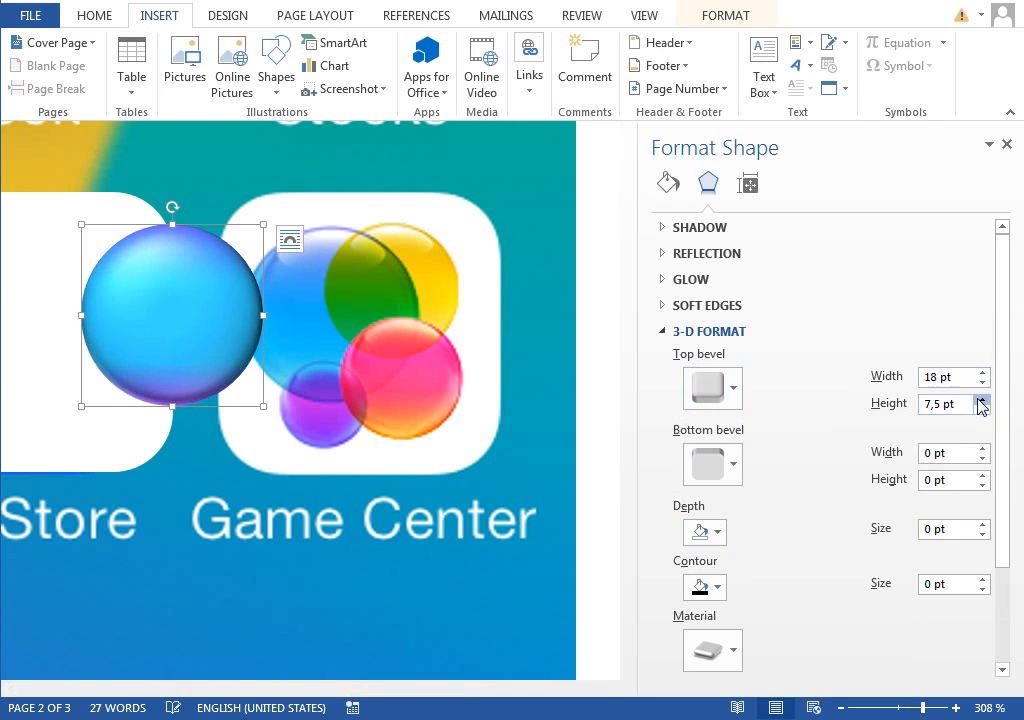
{"action": "left_click", "coordinate": [981, 399]}
Give the blue circle the standard Metal material in its 3-D format
{"action": "scroll", "coordinate": [896, 425], "scroll_direction": "down", "scroll_amount": 3}
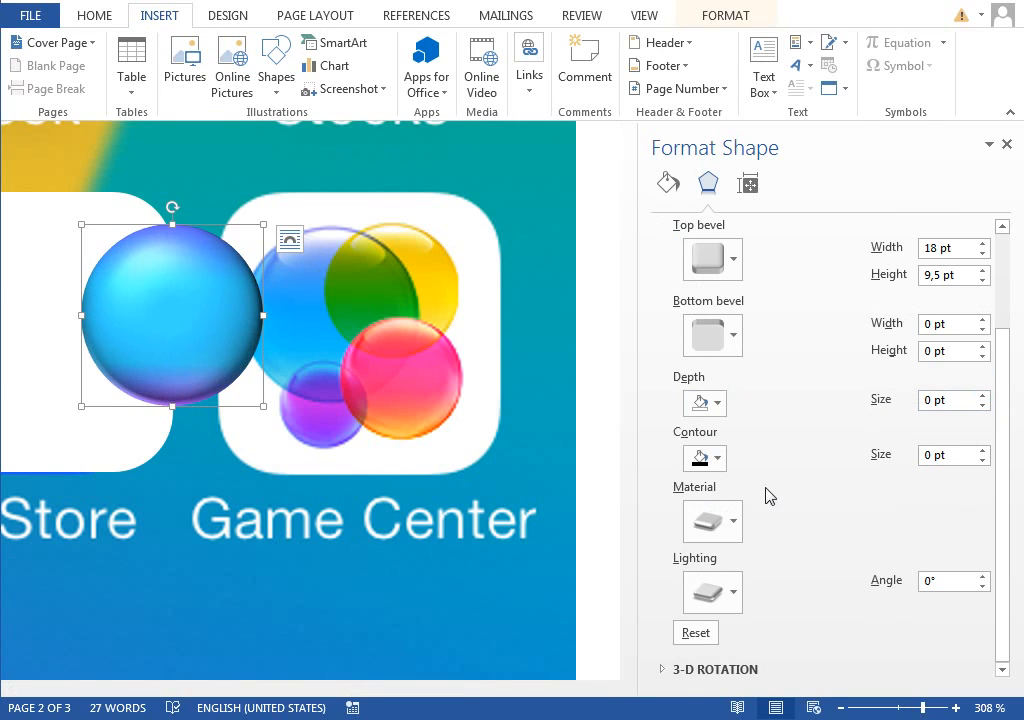
{"action": "left_click", "coordinate": [738, 521]}
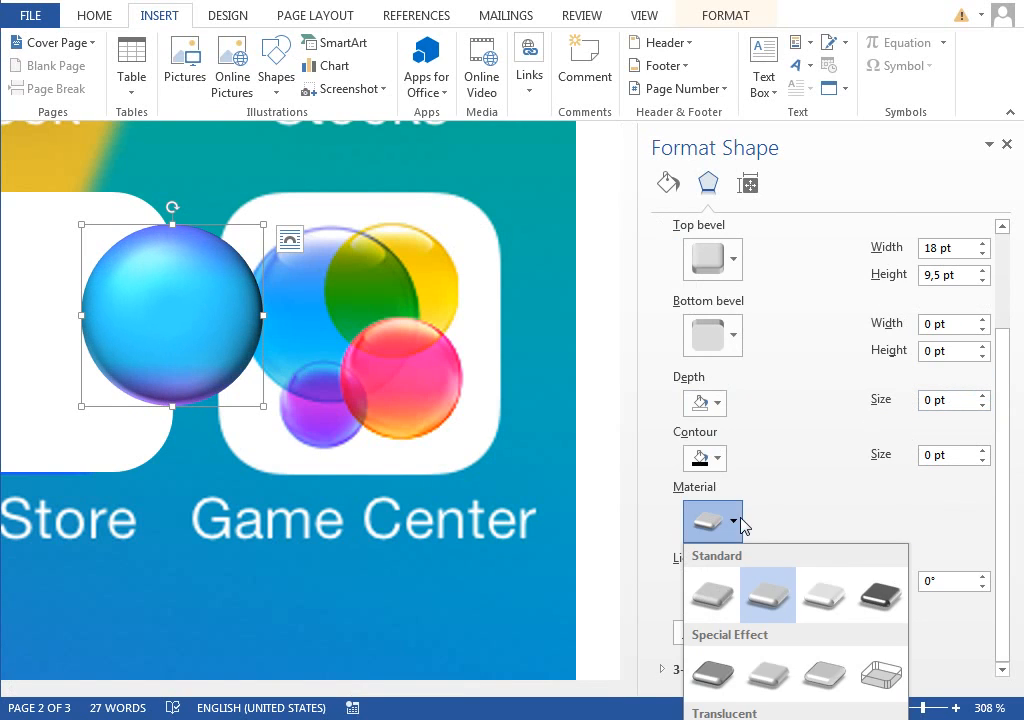
{"action": "left_click", "coordinate": [870, 598]}
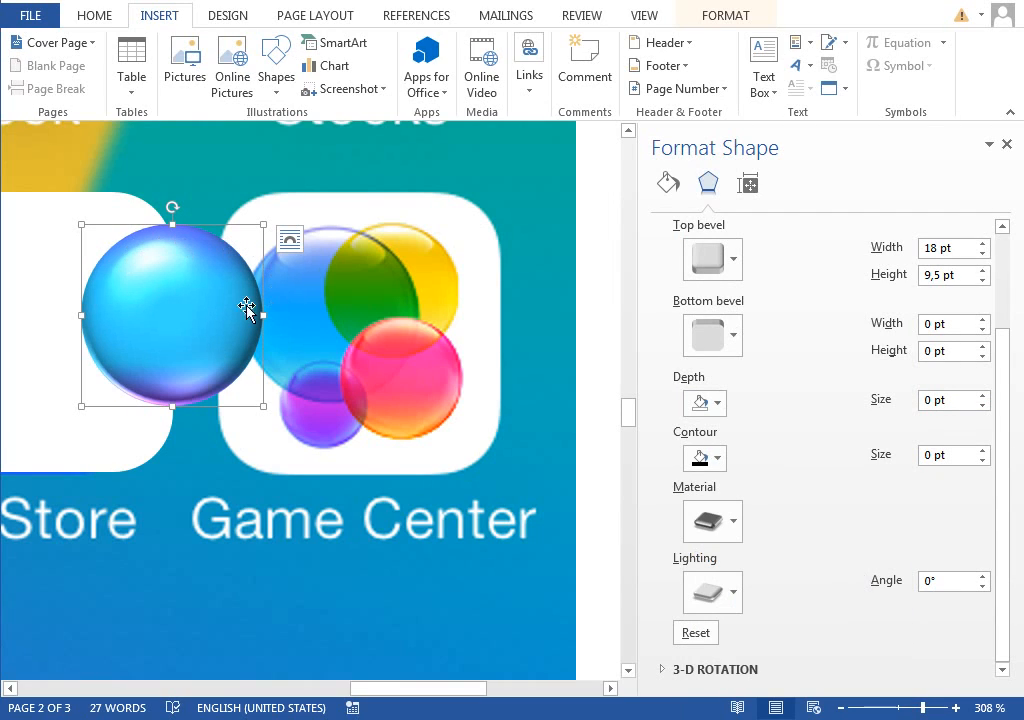
Apply the Flat special lighting to the circle at a 130° angle and set its top bevel height to 12.5 pt
{"action": "left_click", "coordinate": [732, 594]}
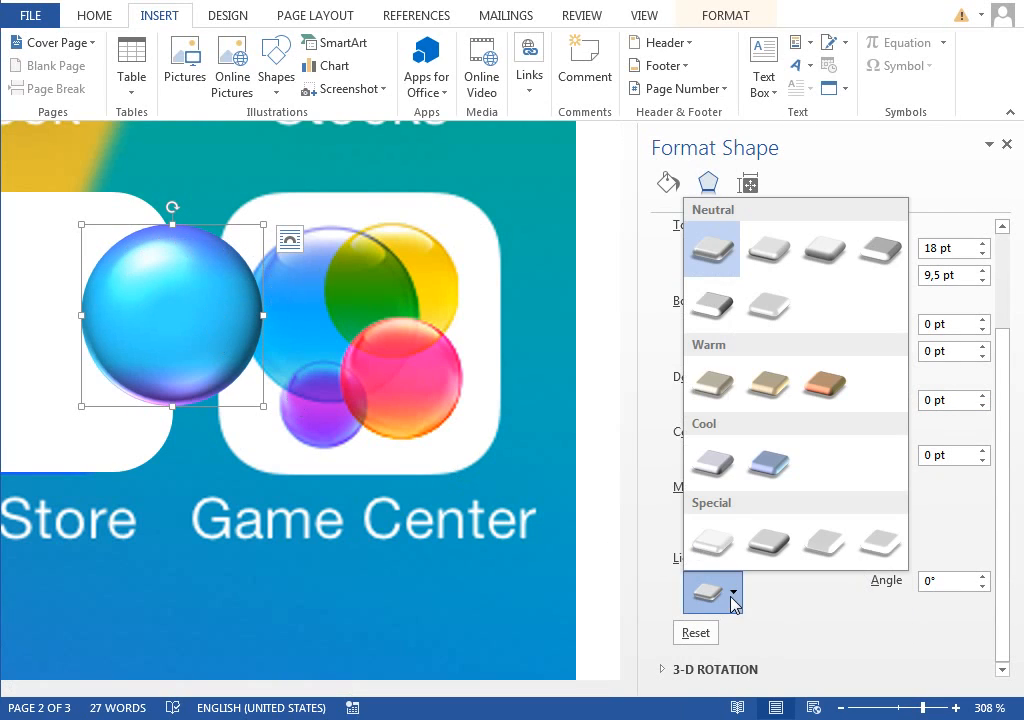
{"action": "left_click", "coordinate": [718, 545]}
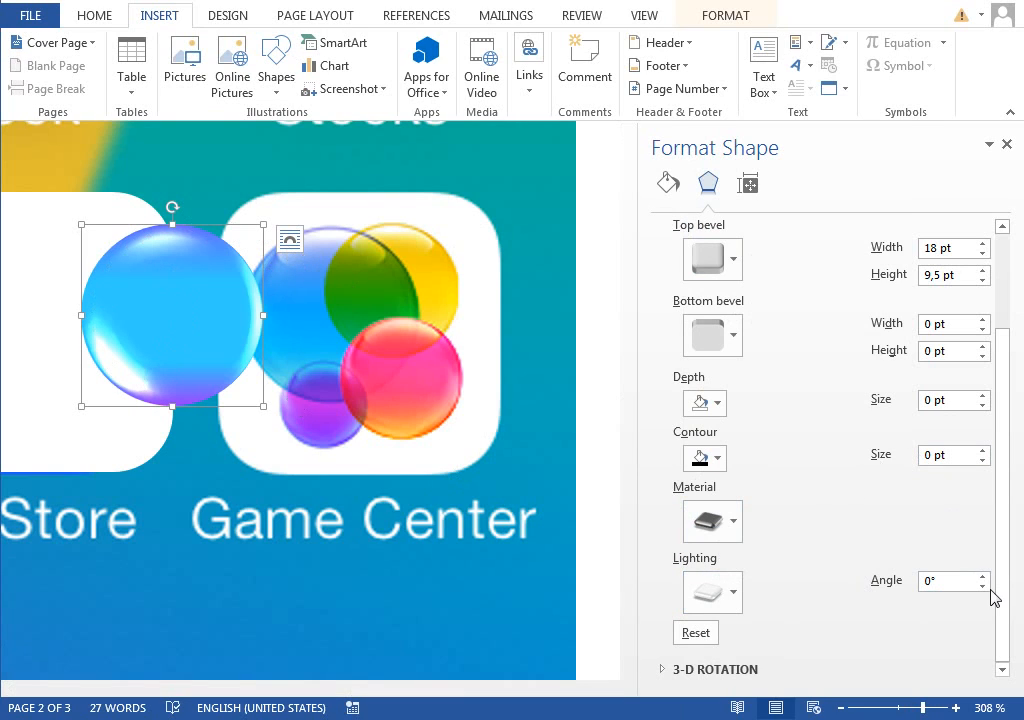
{"action": "left_click_drag", "start_coordinate": [985, 578], "coordinate": [985, 578]}
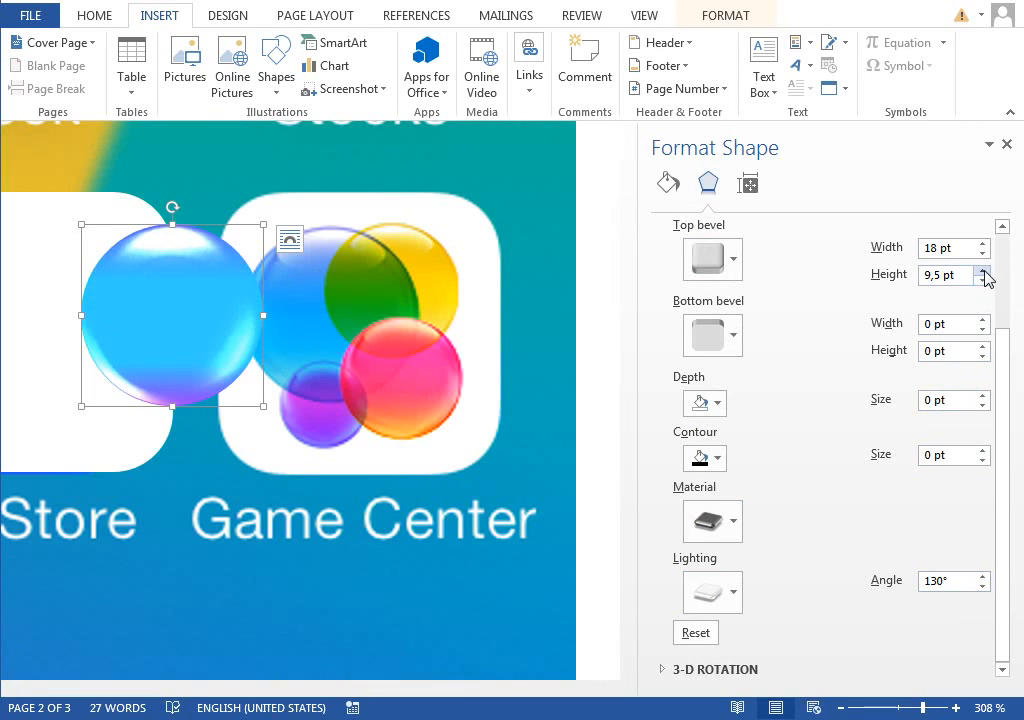
{"action": "left_click_drag", "start_coordinate": [984, 271], "coordinate": [984, 271]}
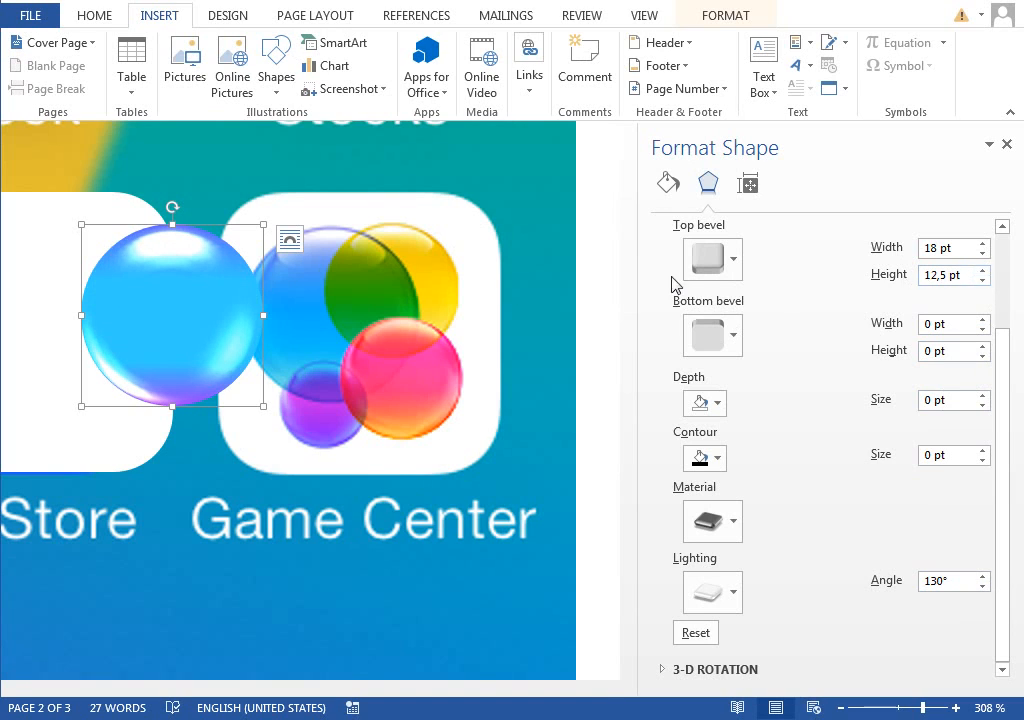
Compare the blue circle with the reference blue bubble by placing it on top and returning it beside the bubble
{"action": "left_click_drag", "start_coordinate": [994, 407], "coordinate": [1001, 280]}
{"action": "left_click", "coordinate": [670, 190]}
{"action": "left_click_drag", "start_coordinate": [190, 343], "coordinate": [327, 332]}
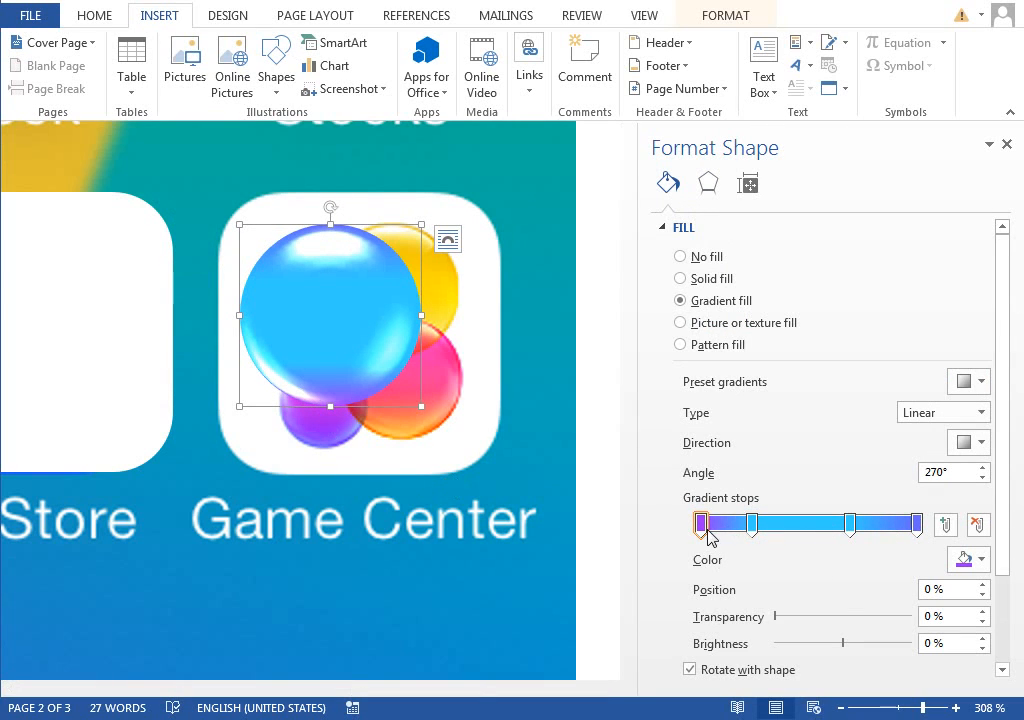
{"action": "left_click_drag", "start_coordinate": [375, 338], "coordinate": [199, 338]}
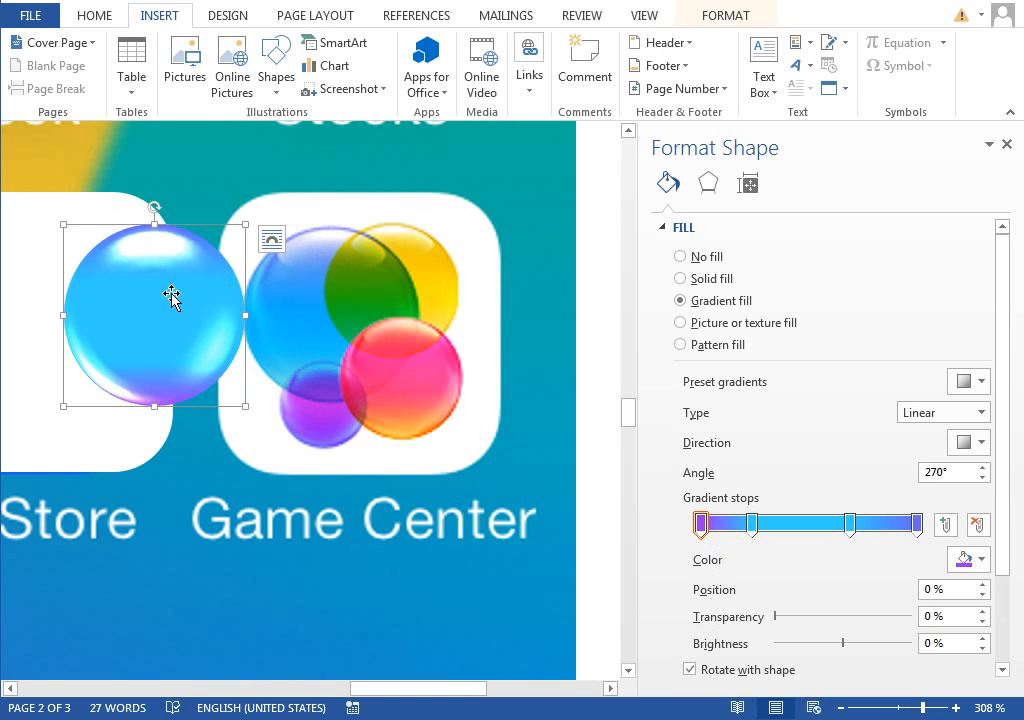
Duplicate the blue circle onto the reference icon and shrink the copy to about the size of the yellow bubble
{"action": "left_click_drag", "start_coordinate": [184, 288], "coordinate": [329, 280]}
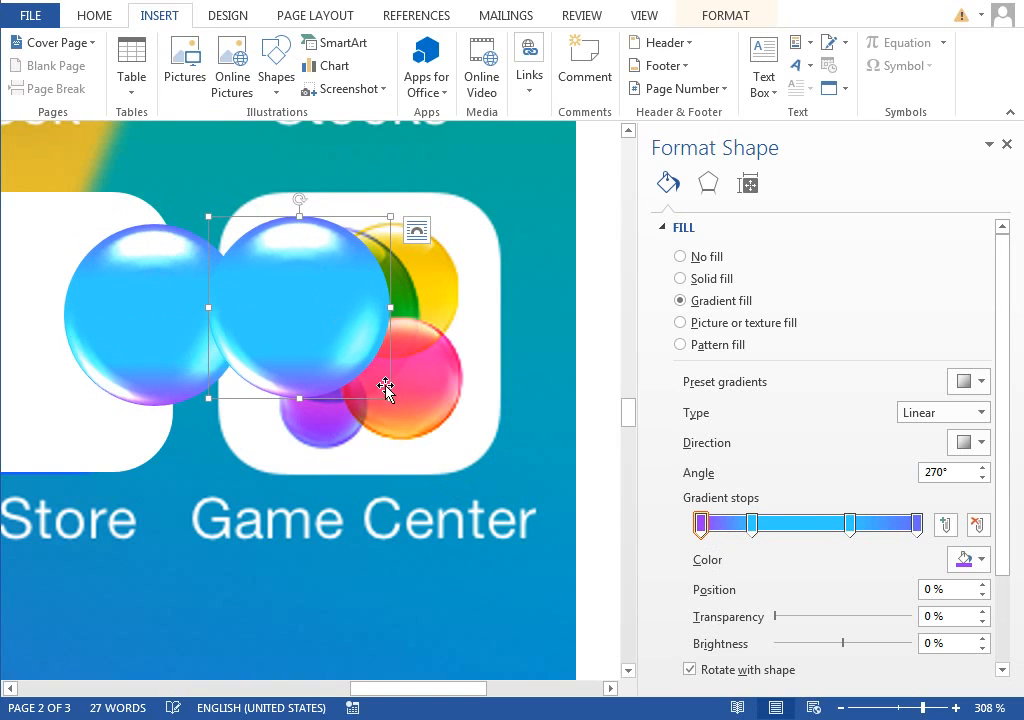
{"action": "left_click_drag", "start_coordinate": [393, 402], "coordinate": [350, 358]}
{"action": "mouse_move", "coordinate": [327, 306]}
{"action": "left_mouse_down"}
{"action": "mouse_move", "coordinate": [405, 310]}
{"action": "mouse_move", "coordinate": [416, 334]}
{"action": "mouse_move", "coordinate": [332, 312]}
{"action": "left_mouse_up"}
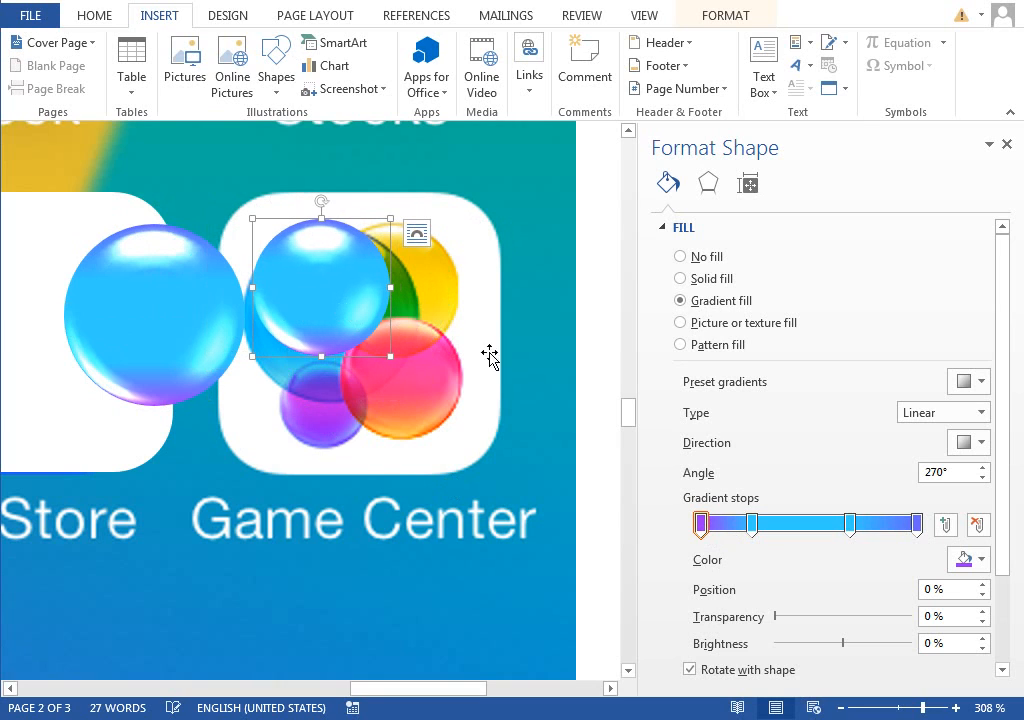
Reduce the top bevel height of the smaller circle to 8 pt
{"action": "left_click", "coordinate": [709, 186]}
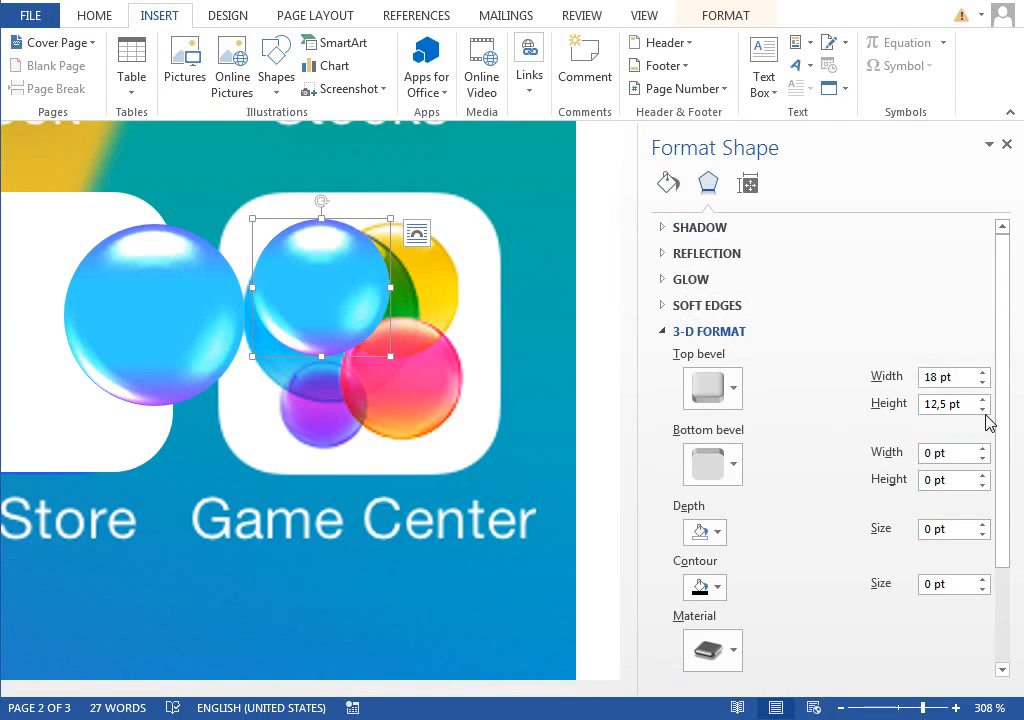
{"action": "left_click", "coordinate": [982, 408]}
{"action": "left_click", "coordinate": [982, 408]}
{"action": "left_click", "coordinate": [982, 408]}
{"action": "left_click", "coordinate": [982, 408]}
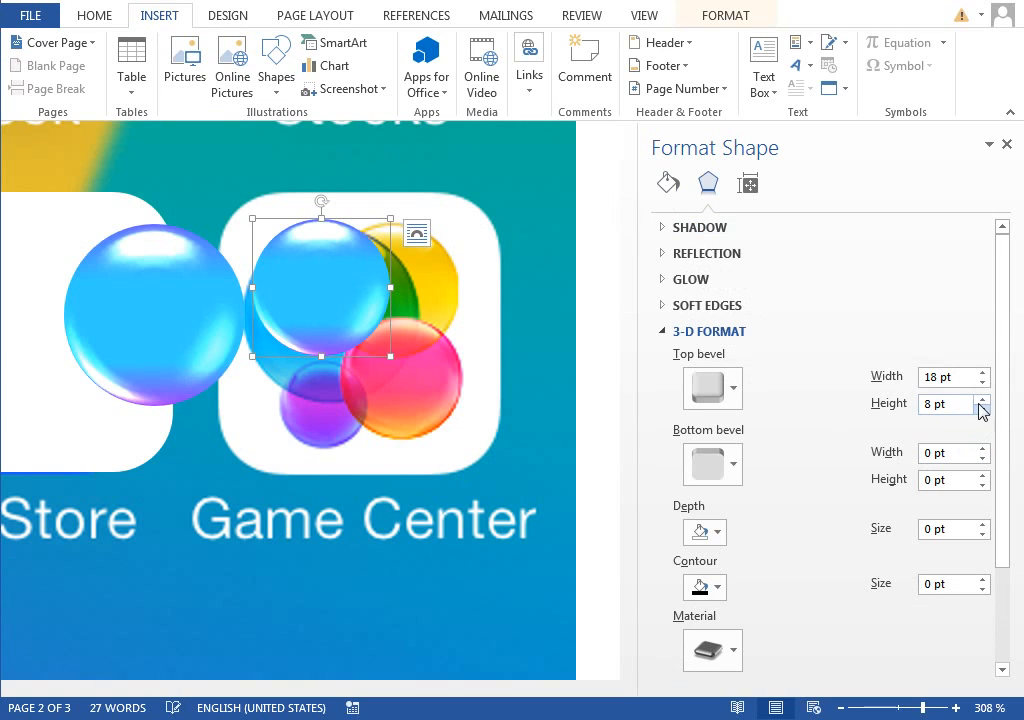
Change the smaller circle's gradient stop at 100% to a golden yellow from the standard colors
{"action": "left_click", "coordinate": [670, 186]}
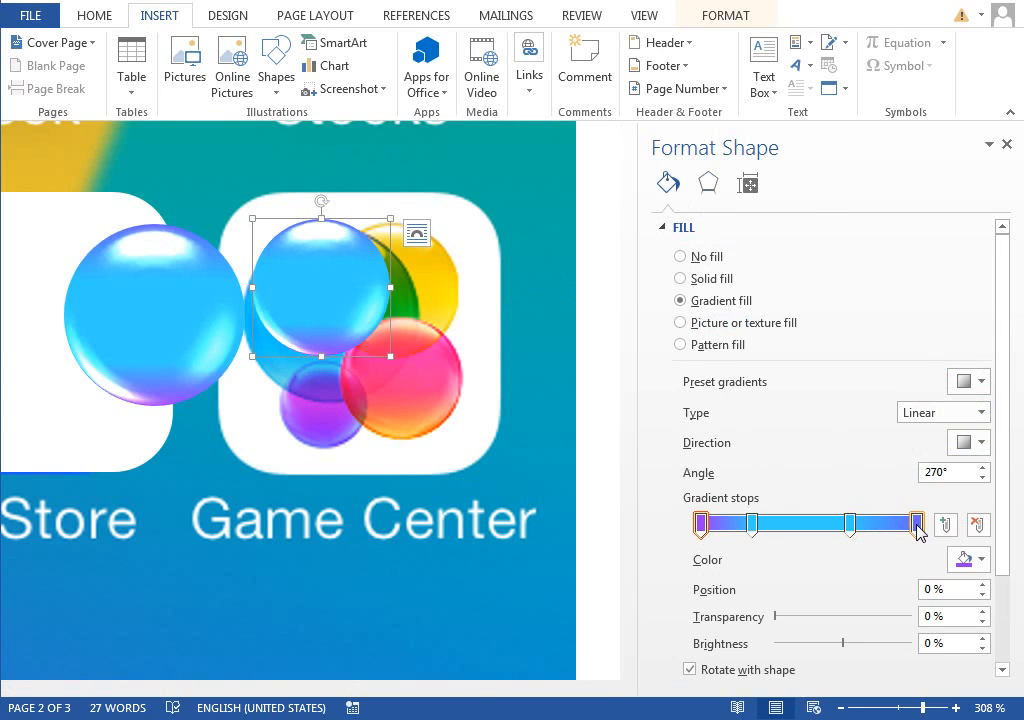
{"action": "left_click", "coordinate": [917, 525]}
{"action": "left_click", "coordinate": [970, 562]}
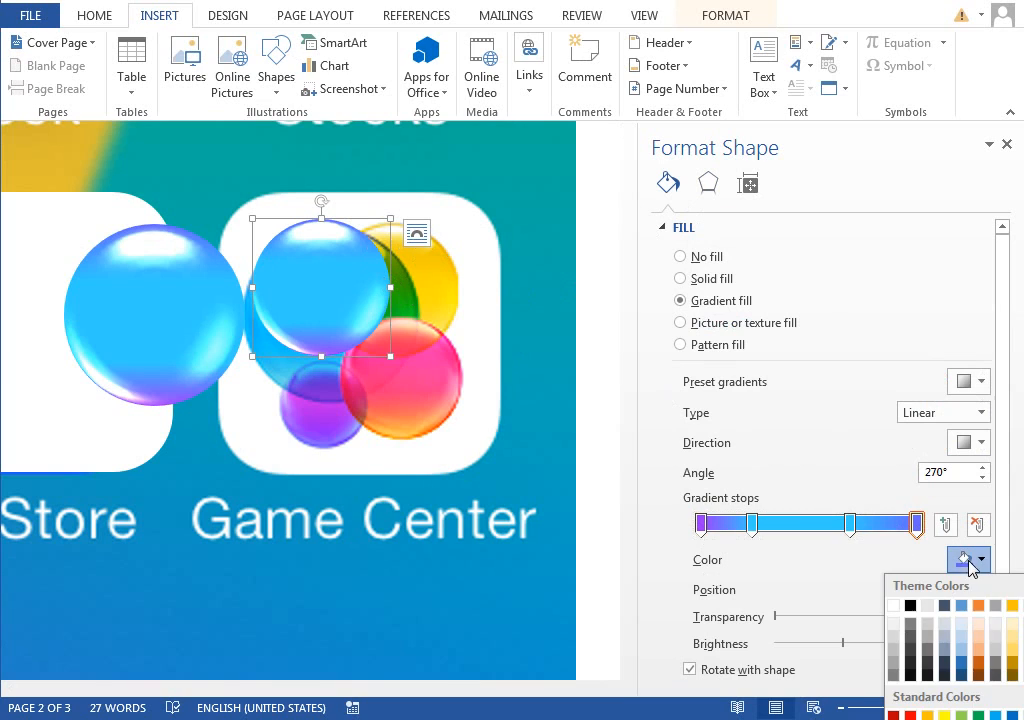
{"action": "left_click", "coordinate": [940, 719]}
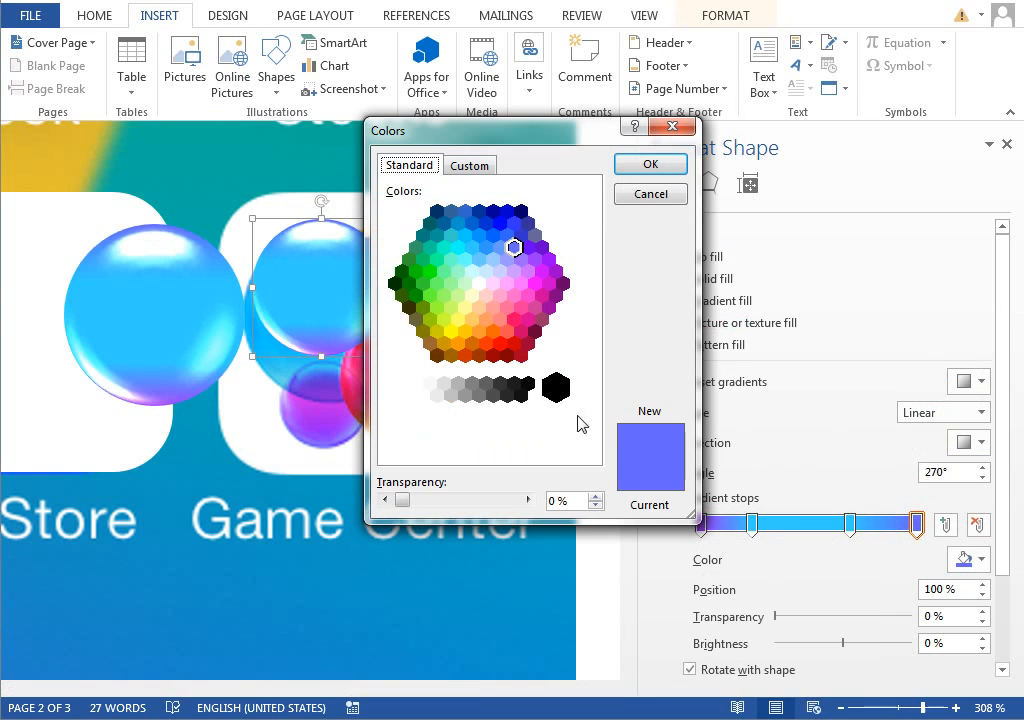
{"action": "left_click", "coordinate": [465, 332]}
{"action": "left_click", "coordinate": [650, 163]}
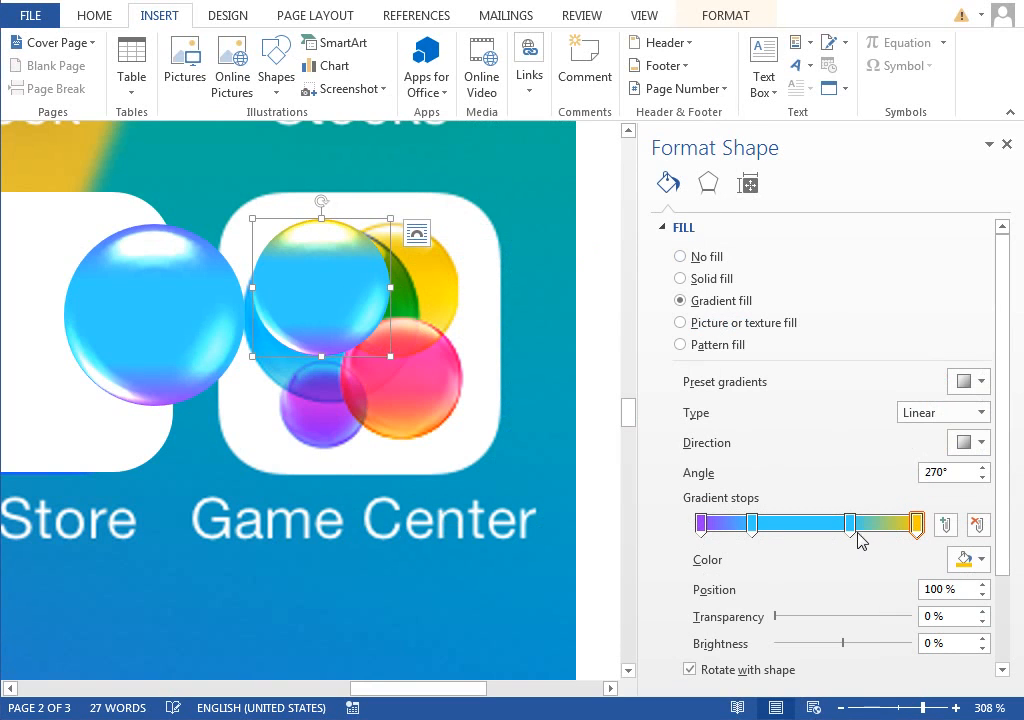
Remove the two middle sky-blue gradient stops and change the stop at 0% to bright yellow
{"action": "left_click_drag", "start_coordinate": [852, 528], "coordinate": [750, 552]}
{"action": "left_click", "coordinate": [701, 523]}
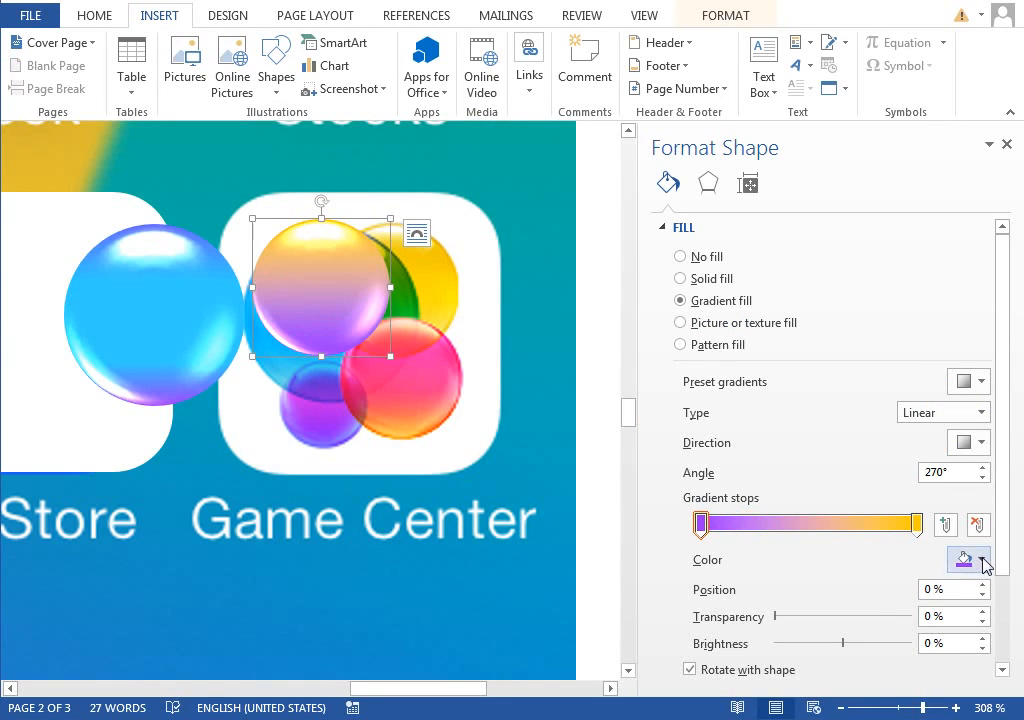
{"action": "left_click", "coordinate": [970, 559]}
{"action": "left_click", "coordinate": [943, 716]}
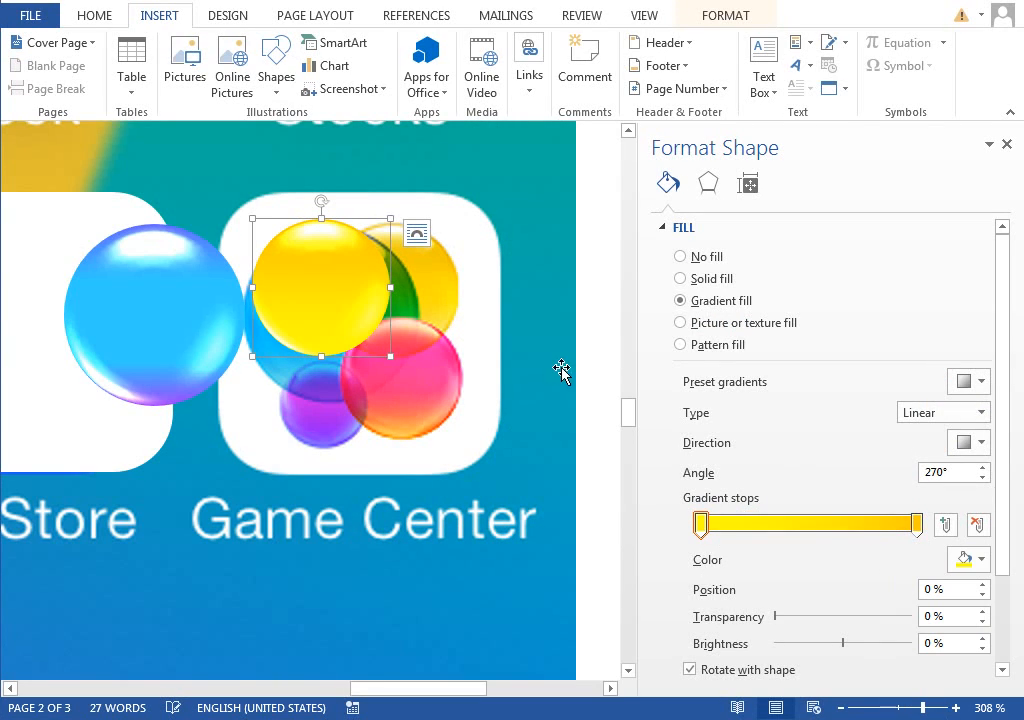
Move the yellow circle over the reference icon's yellow bubble
{"action": "left_click_drag", "start_coordinate": [345, 308], "coordinate": [421, 299]}
{"action": "left_click", "coordinate": [430, 311]}
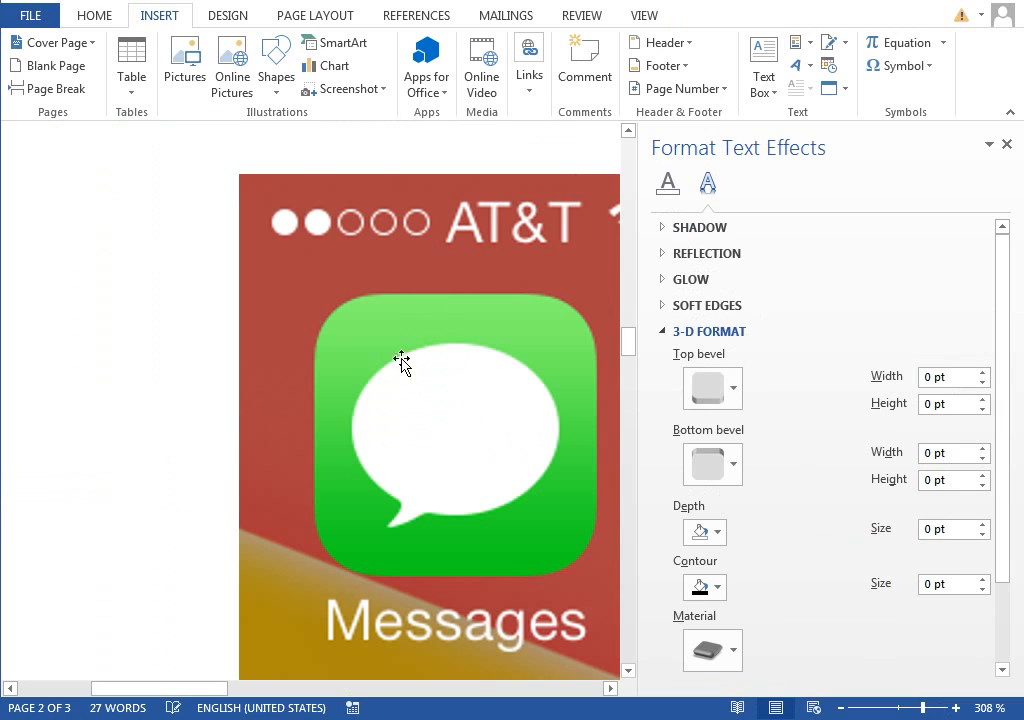
{"action": "left_click_drag", "start_coordinate": [190, 688], "coordinate": [453, 688]}
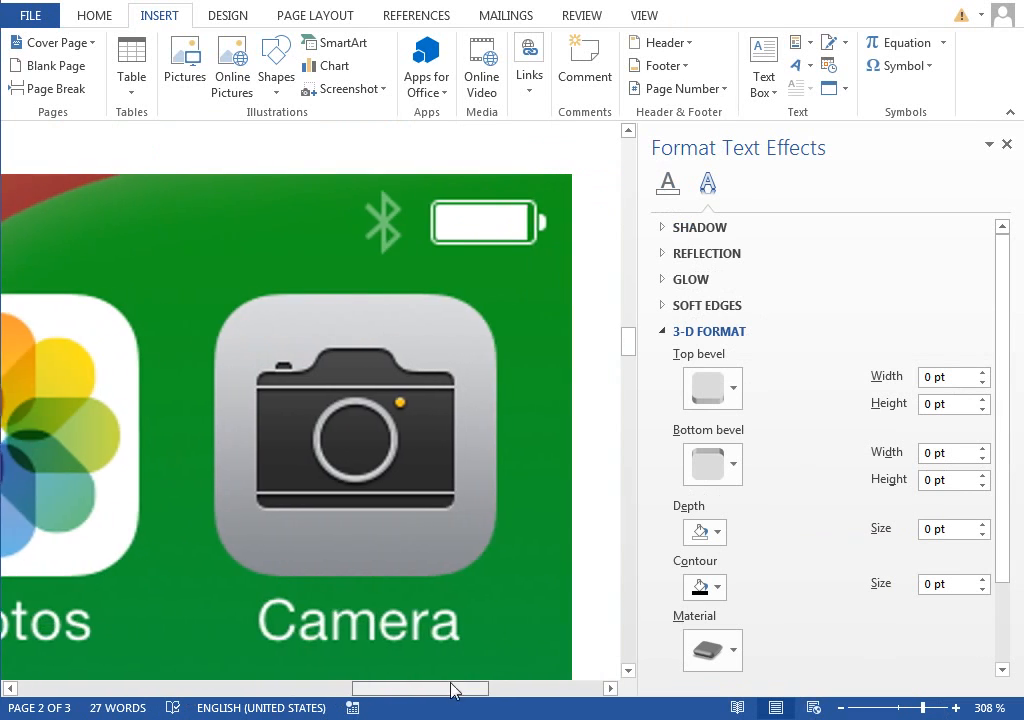
{"action": "scroll", "coordinate": [437, 607], "scroll_direction": "down", "scroll_amount": 5}
{"action": "scroll", "coordinate": [437, 607], "scroll_direction": "down", "scroll_amount": 8}
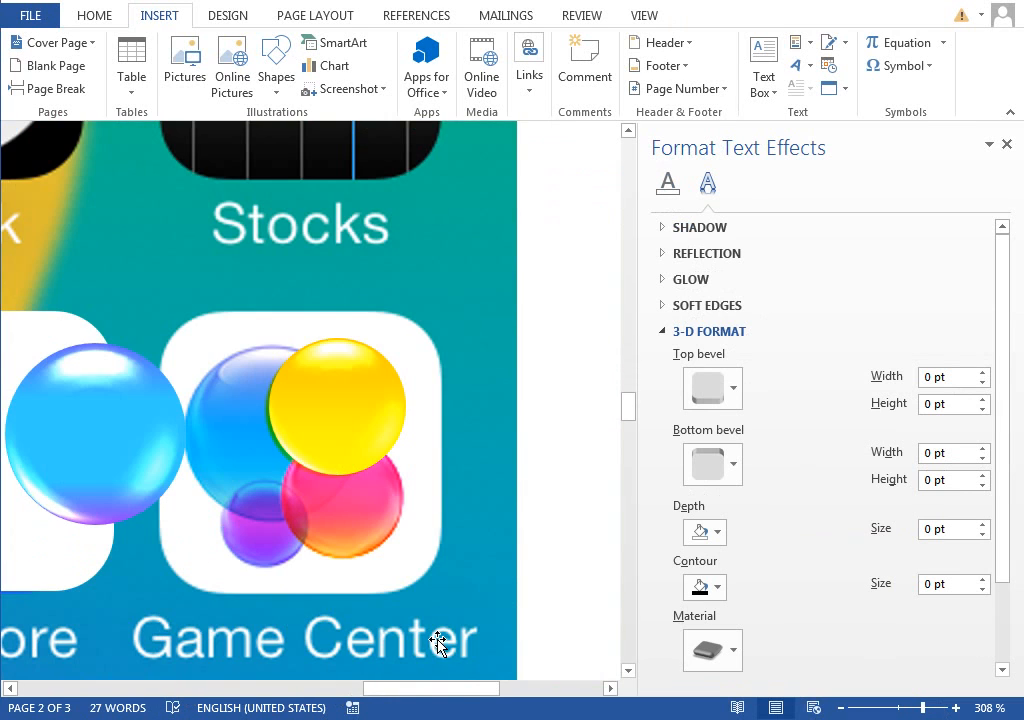
{"action": "left_click_drag", "start_coordinate": [455, 692], "coordinate": [445, 690]}
{"action": "left_click", "coordinate": [455, 607]}
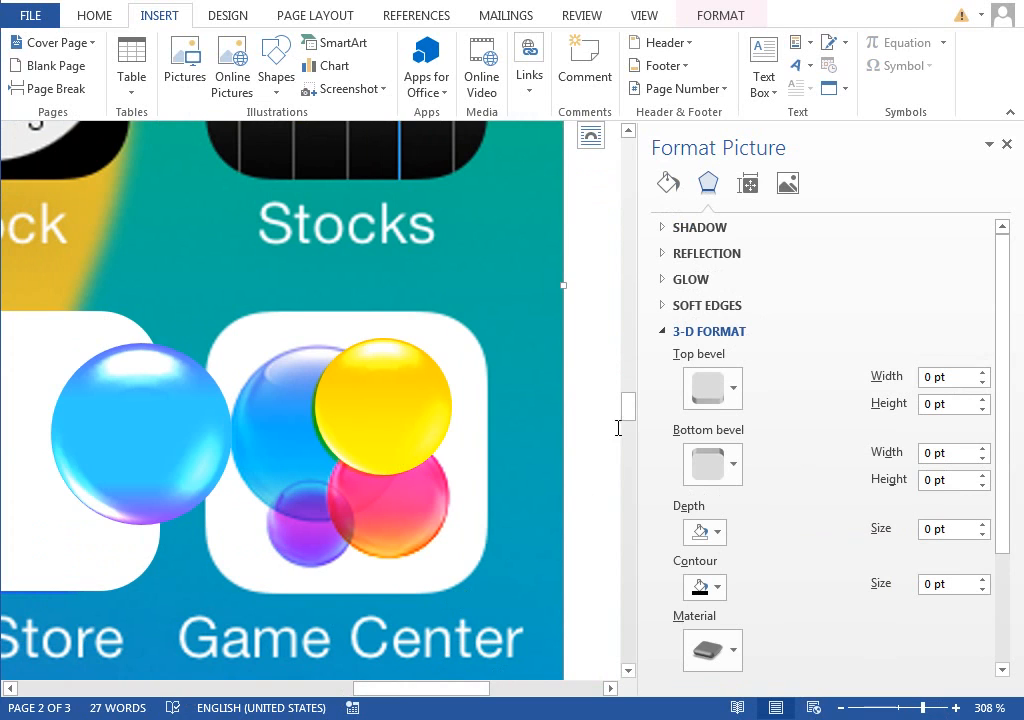
{"action": "left_click_drag", "start_coordinate": [624, 414], "coordinate": [630, 412]}
Move the yellow circle to the icon's upper-right corner and place a slightly smaller copy over the icon's lower-left area
{"action": "left_click", "coordinate": [439, 405]}
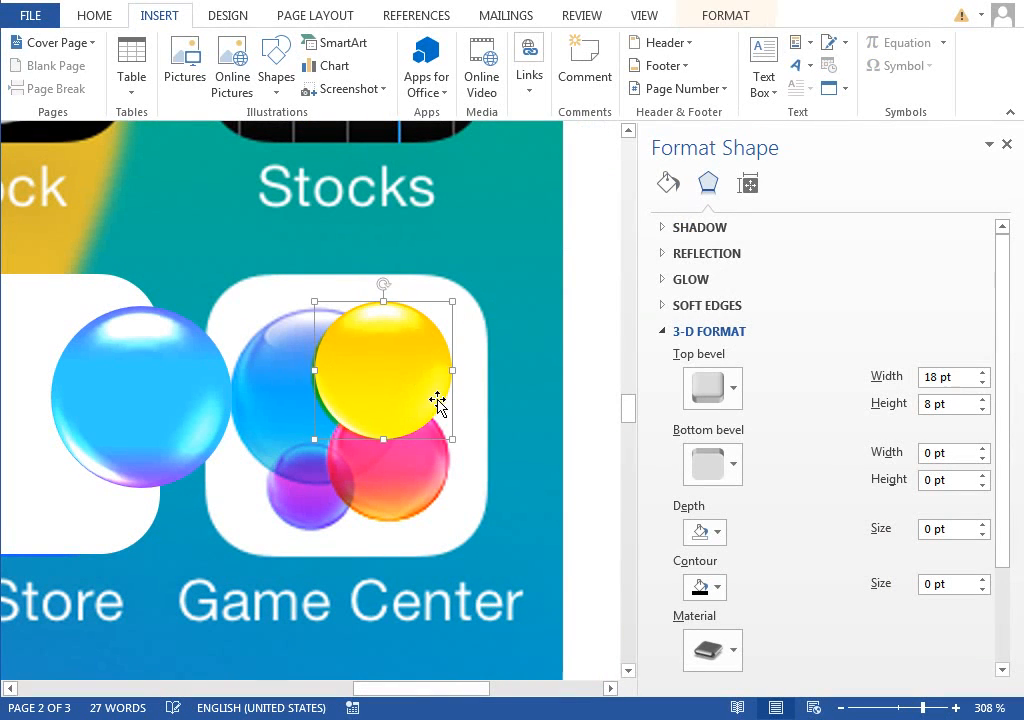
{"action": "left_click_drag", "start_coordinate": [411, 389], "coordinate": [462, 282]}
{"action": "left_click_drag", "start_coordinate": [462, 283], "coordinate": [290, 462]}
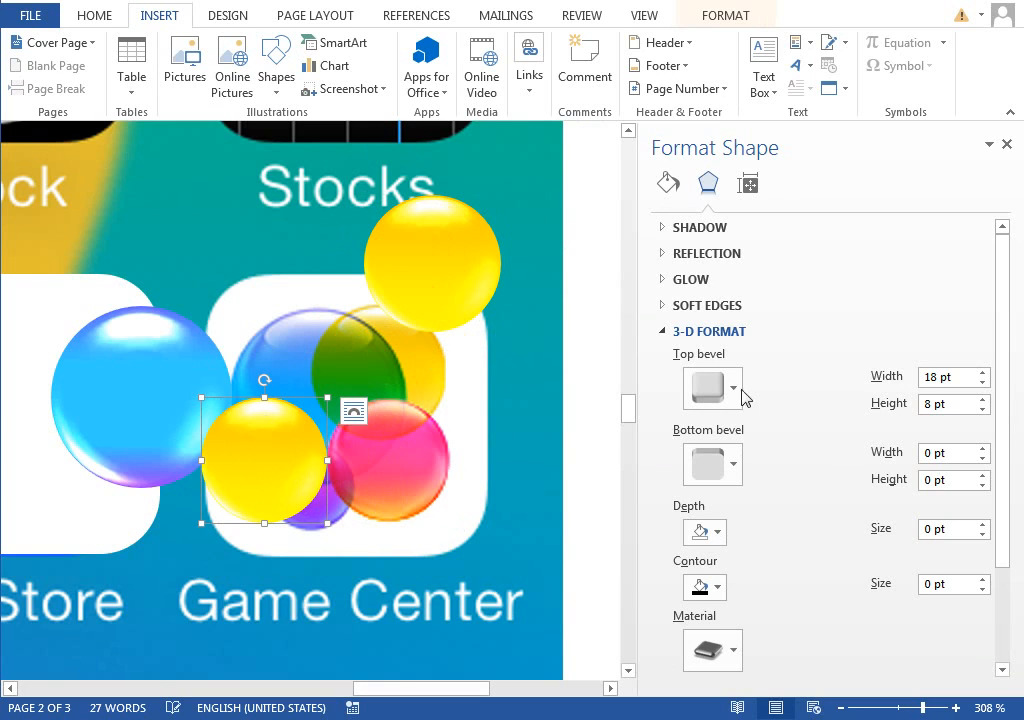
Change the yellow copy's gradient stop at 100% to a pinkish red from the standard colors
{"action": "left_click", "coordinate": [669, 184]}
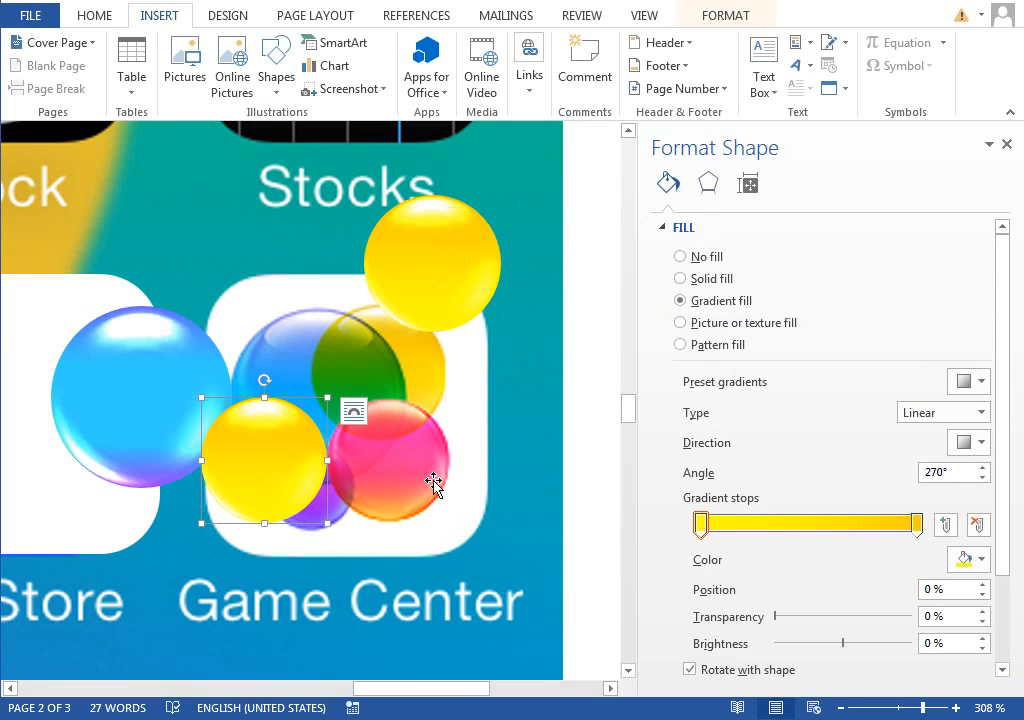
{"action": "left_click", "coordinate": [918, 524]}
{"action": "left_click", "coordinate": [967, 559]}
{"action": "left_click", "coordinate": [960, 712]}
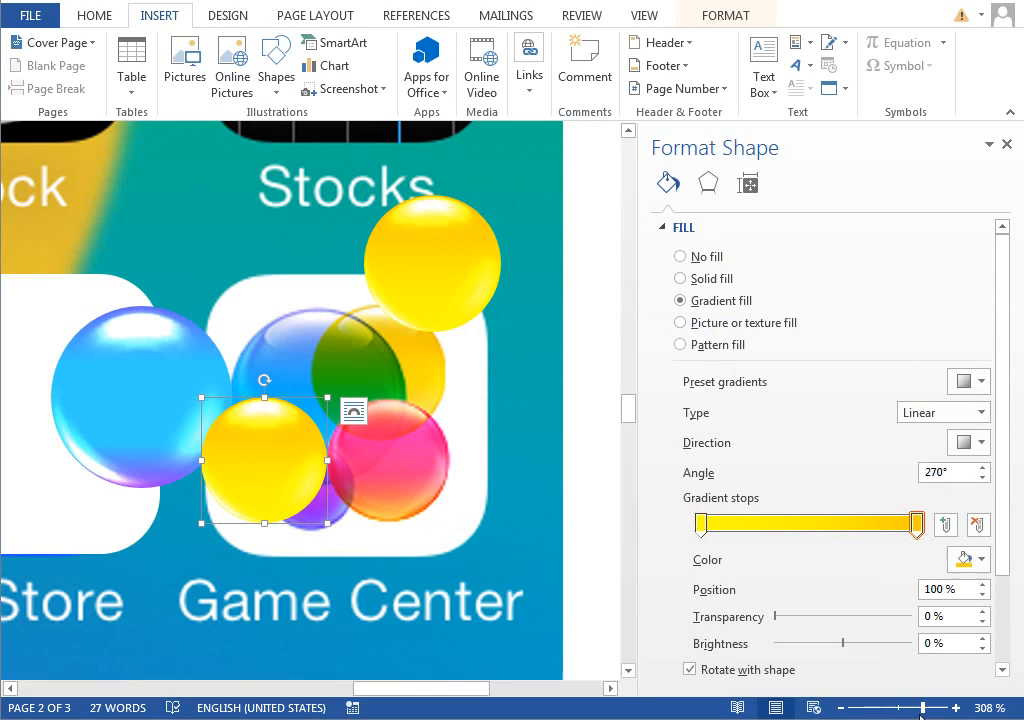
{"action": "left_click", "coordinate": [519, 327]}
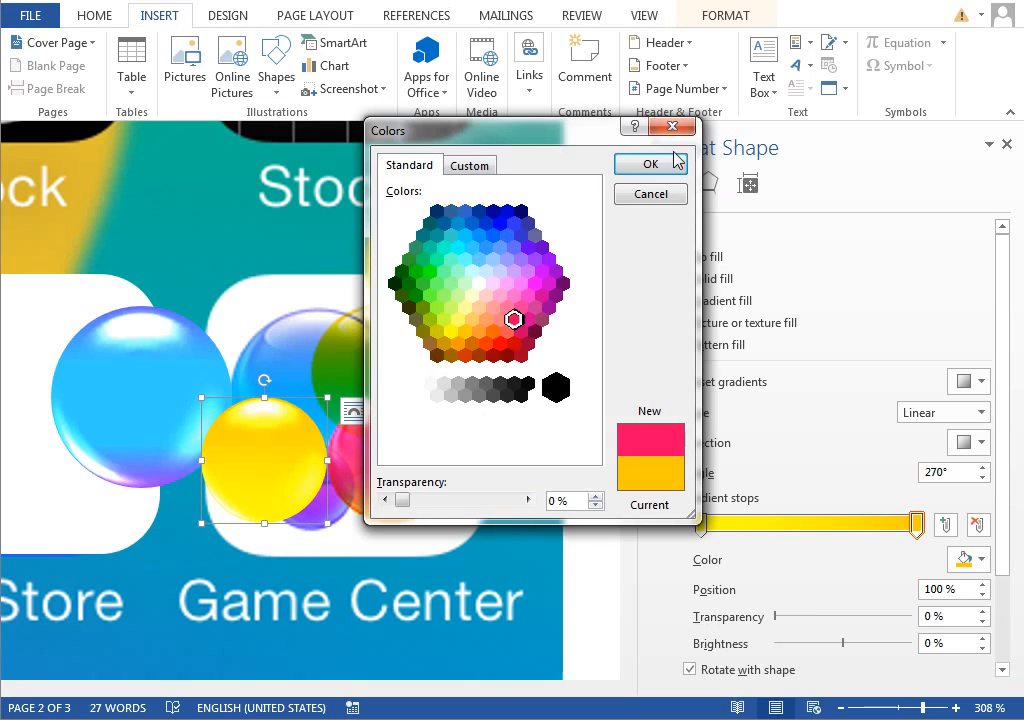
{"action": "left_click", "coordinate": [650, 164]}
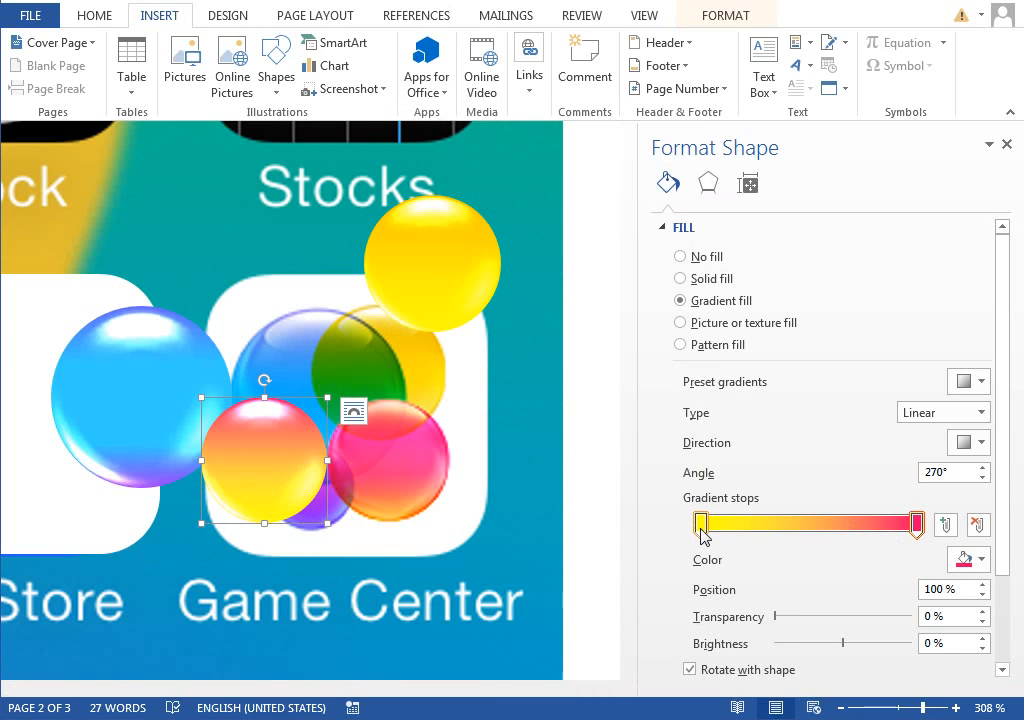
Change the copy's gradient stop at 0% to an orange from the standard colors
{"action": "left_click", "coordinate": [700, 524]}
{"action": "left_click", "coordinate": [967, 559]}
{"action": "left_click", "coordinate": [960, 712]}
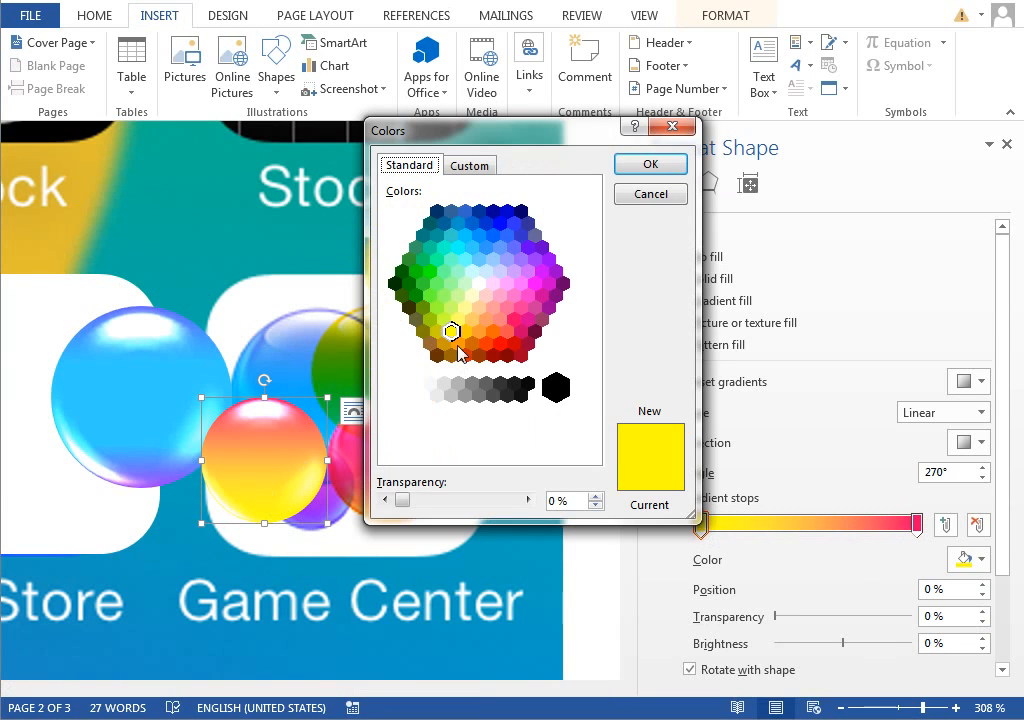
{"action": "left_click", "coordinate": [479, 331]}
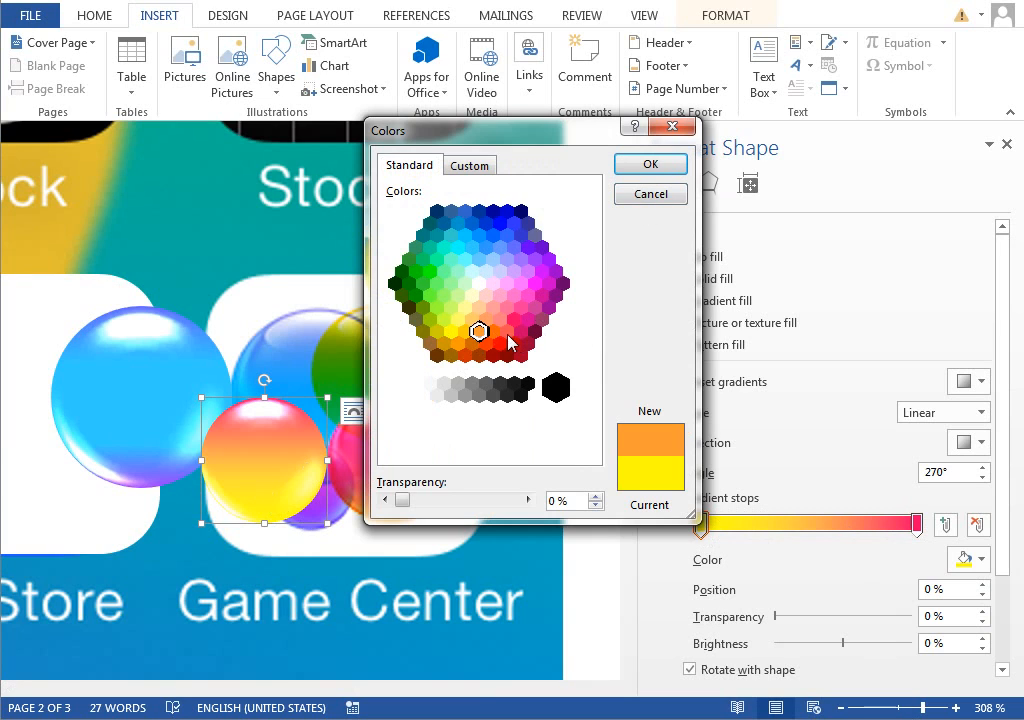
{"action": "left_click", "coordinate": [491, 331]}
{"action": "left_click", "coordinate": [647, 165]}
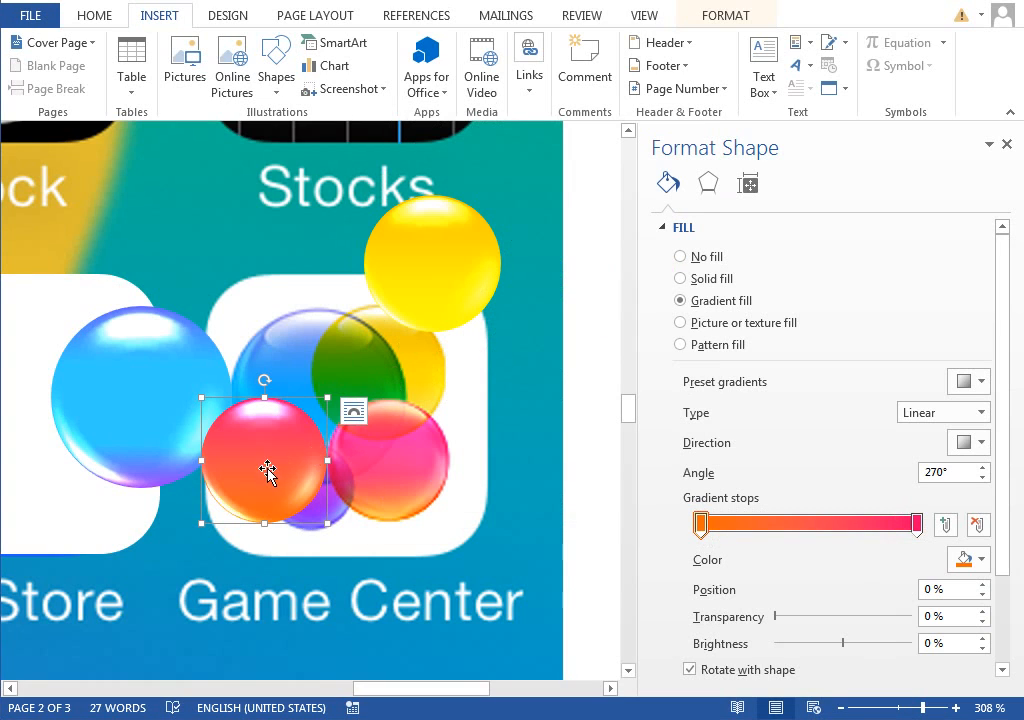
Move the red-orange circle over the reference pink bubble and place a much smaller copy over the blue bubble's upper-left part
{"action": "left_click_drag", "start_coordinate": [267, 472], "coordinate": [320, 379]}
{"action": "left_click_drag", "start_coordinate": [374, 440], "coordinate": [315, 381]}
Set the smallest circle's top bevel to a width of 12.5 pt and a height of 6 pt
{"action": "left_click", "coordinate": [708, 183]}
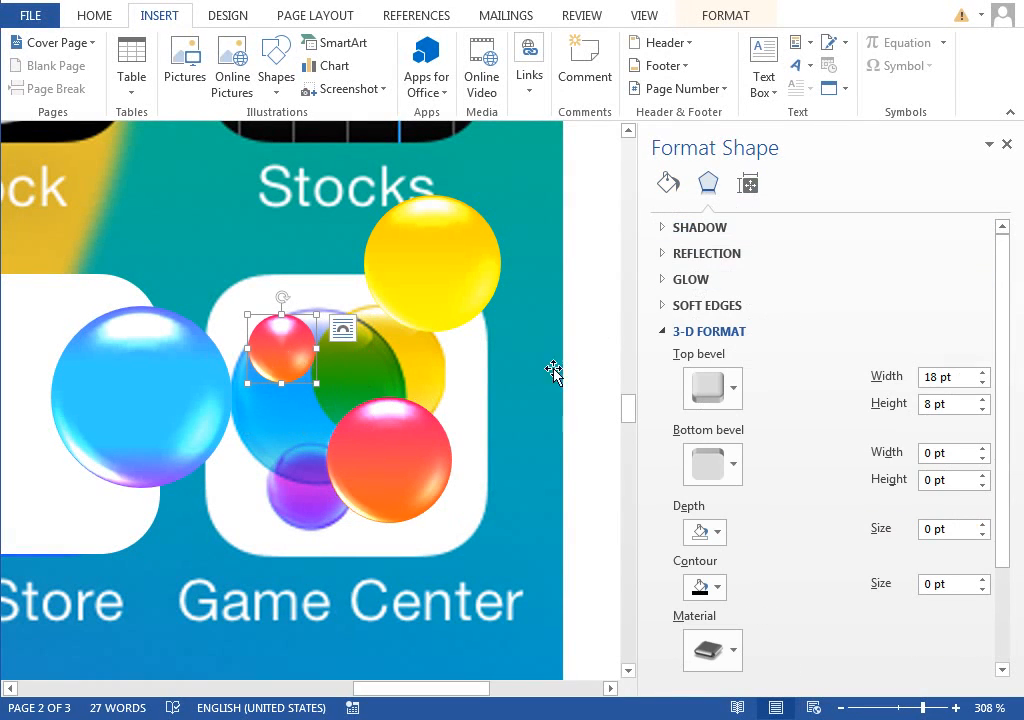
{"action": "left_click", "coordinate": [983, 409]}
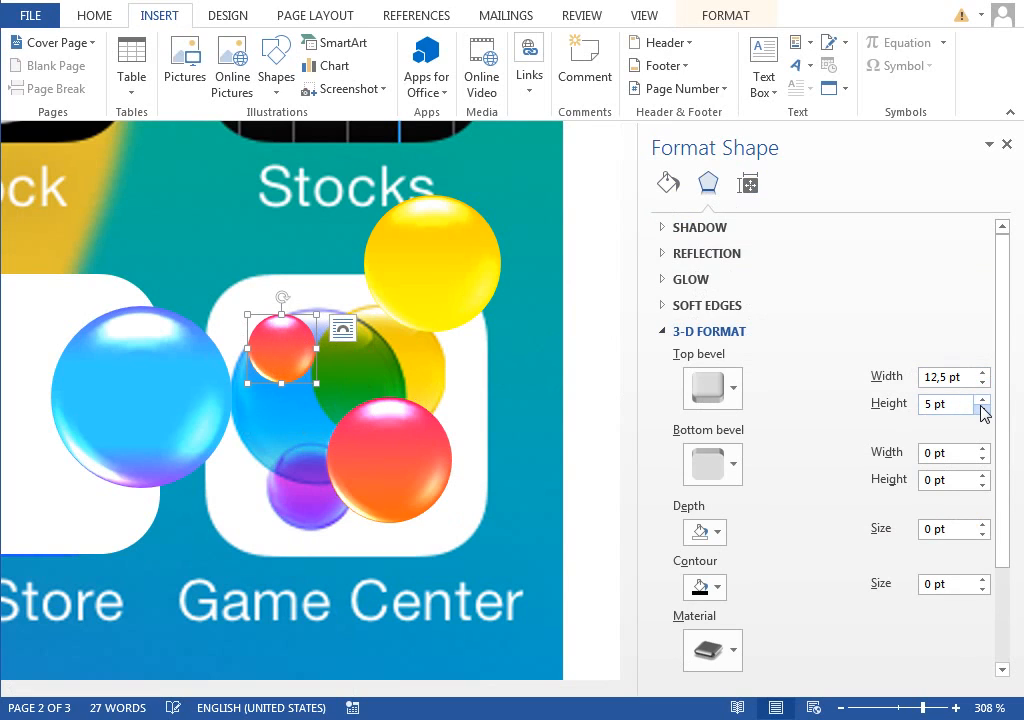
{"action": "left_click", "coordinate": [983, 409]}
{"action": "left_click", "coordinate": [983, 400]}
{"action": "left_click", "coordinate": [983, 400]}
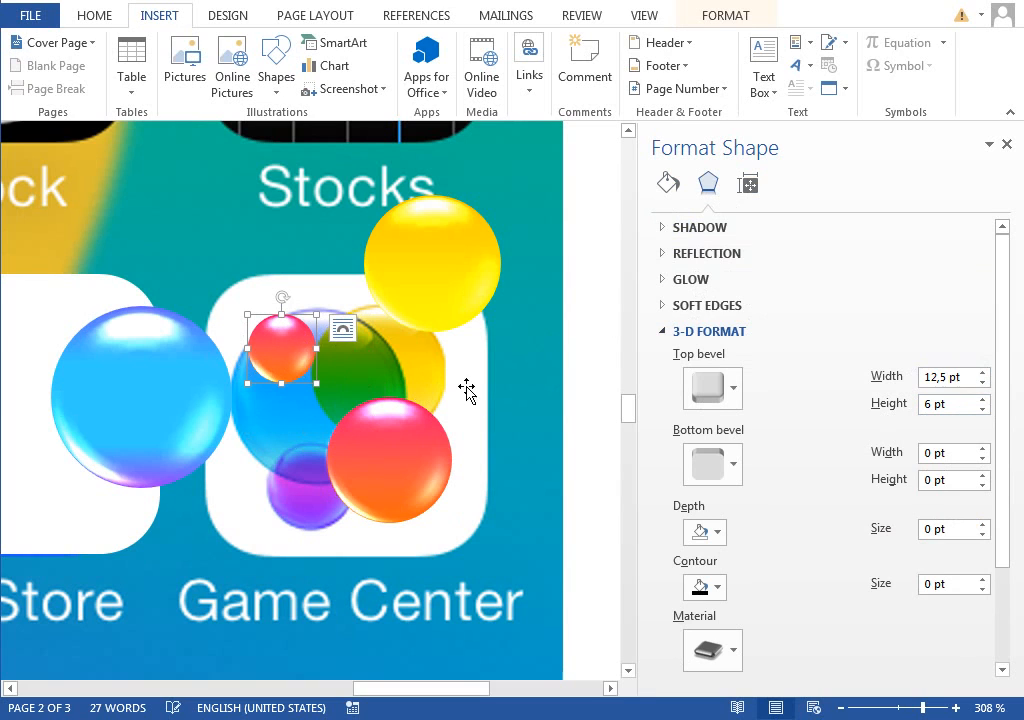
Change the smallest circle's gradient stop at 100% to a violet from the standard colors
{"action": "left_click", "coordinate": [667, 183]}
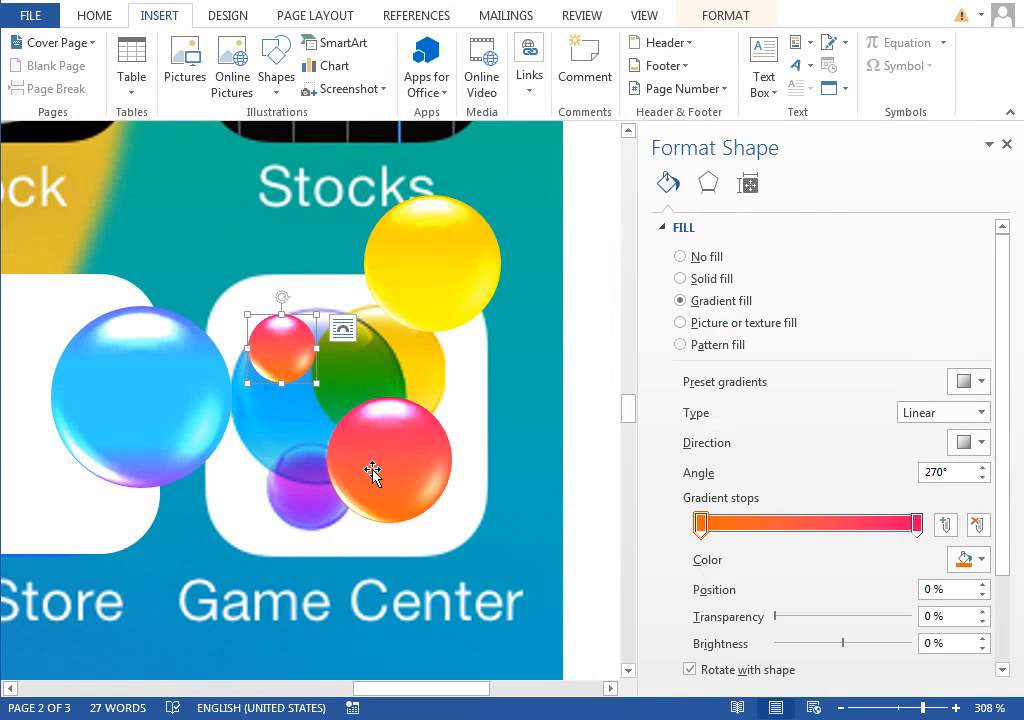
{"action": "left_click", "coordinate": [918, 523]}
{"action": "left_click", "coordinate": [965, 562]}
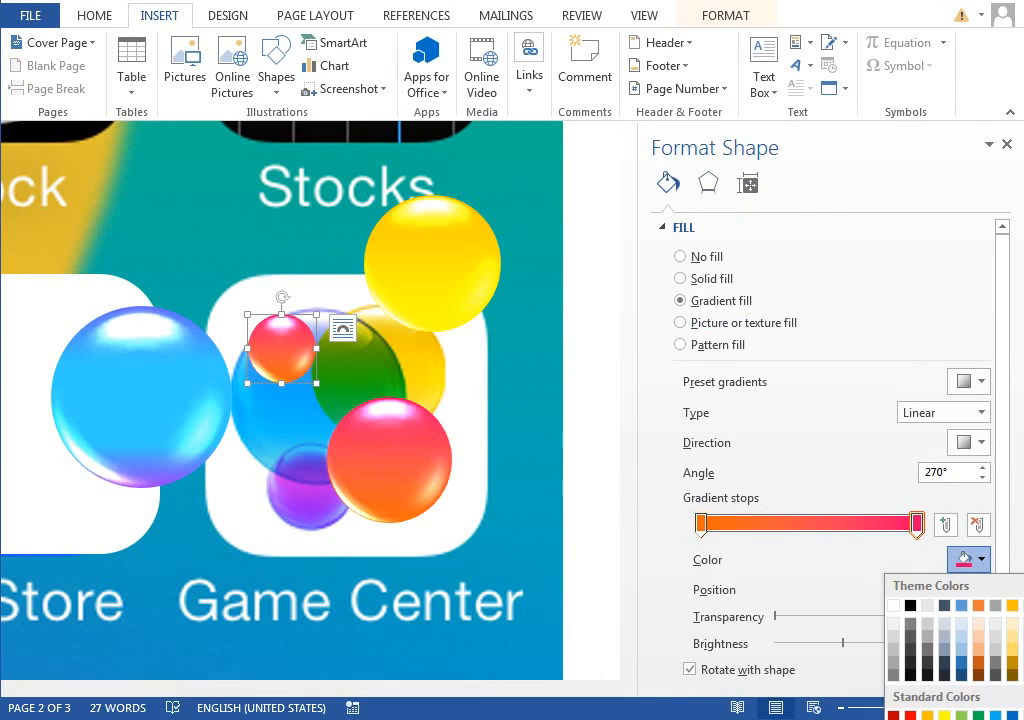
{"action": "left_click", "coordinate": [940, 719]}
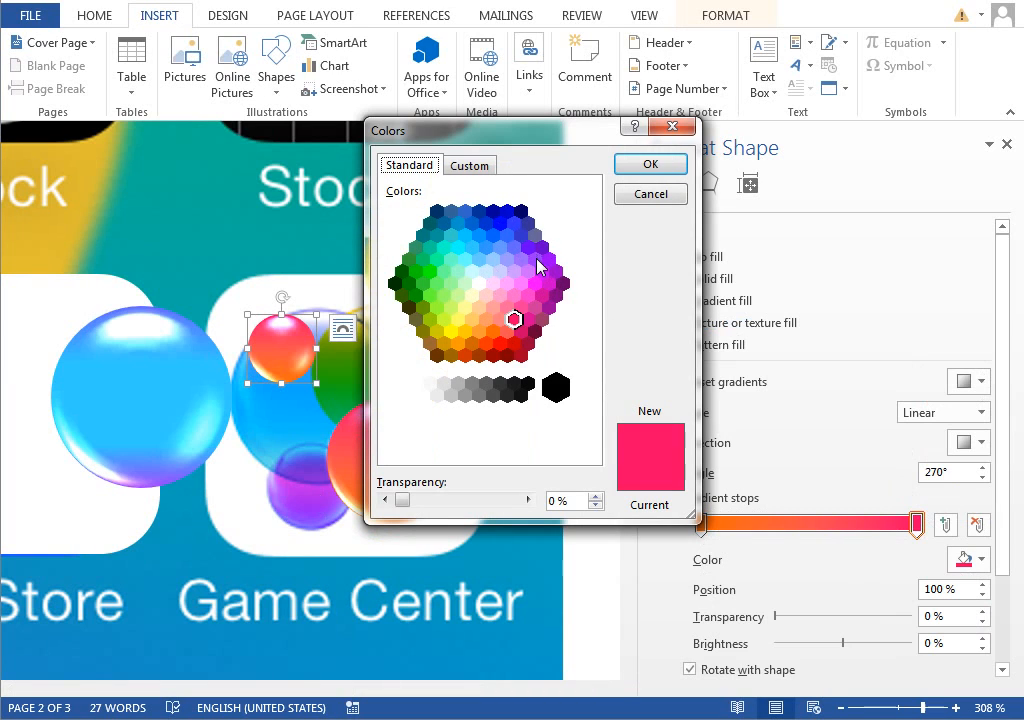
{"action": "left_click", "coordinate": [540, 246]}
{"action": "left_click", "coordinate": [535, 259]}
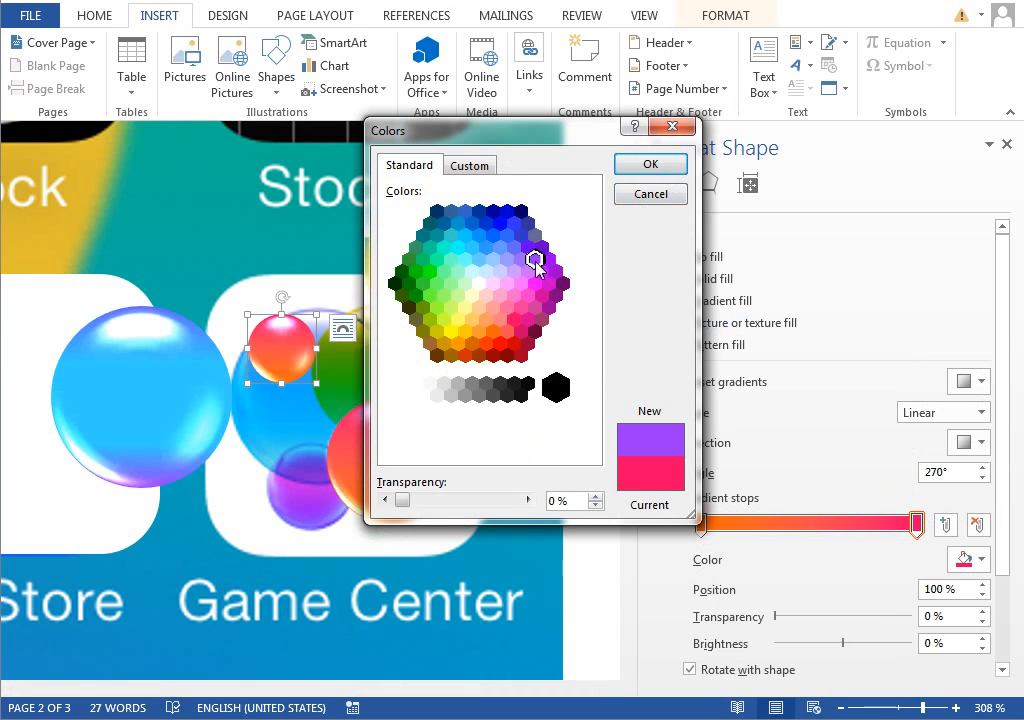
{"action": "left_click", "coordinate": [636, 168]}
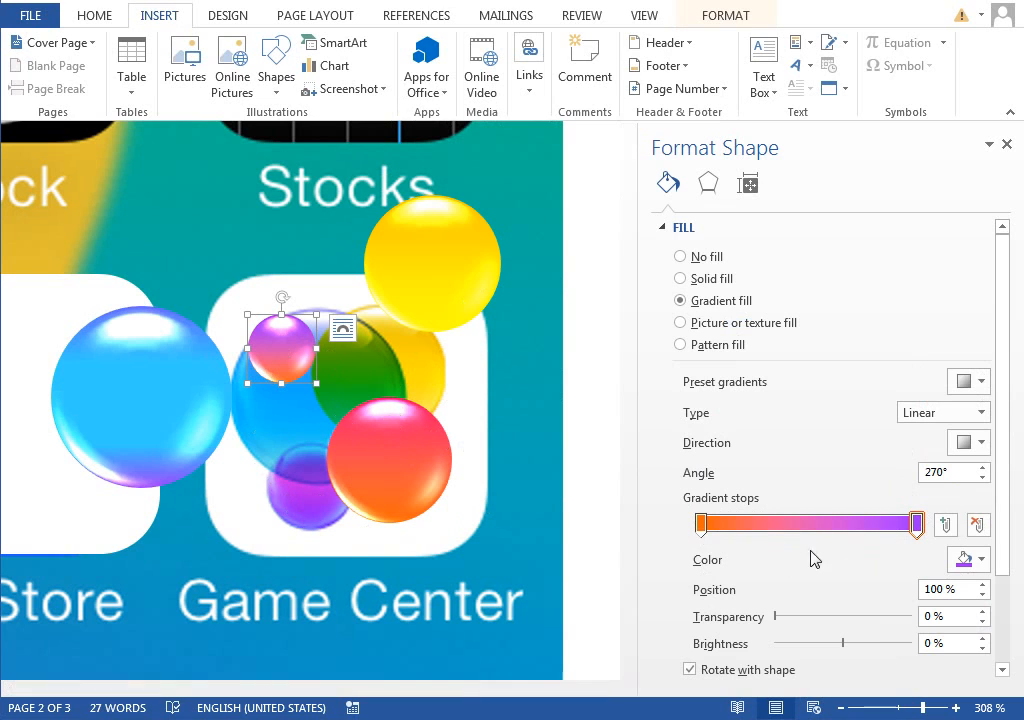
Change the smallest circle's gradient stop at 0% to the same violet from the standard colors
{"action": "left_click", "coordinate": [703, 530]}
{"action": "left_click", "coordinate": [987, 560]}
{"action": "left_click", "coordinate": [925, 716]}
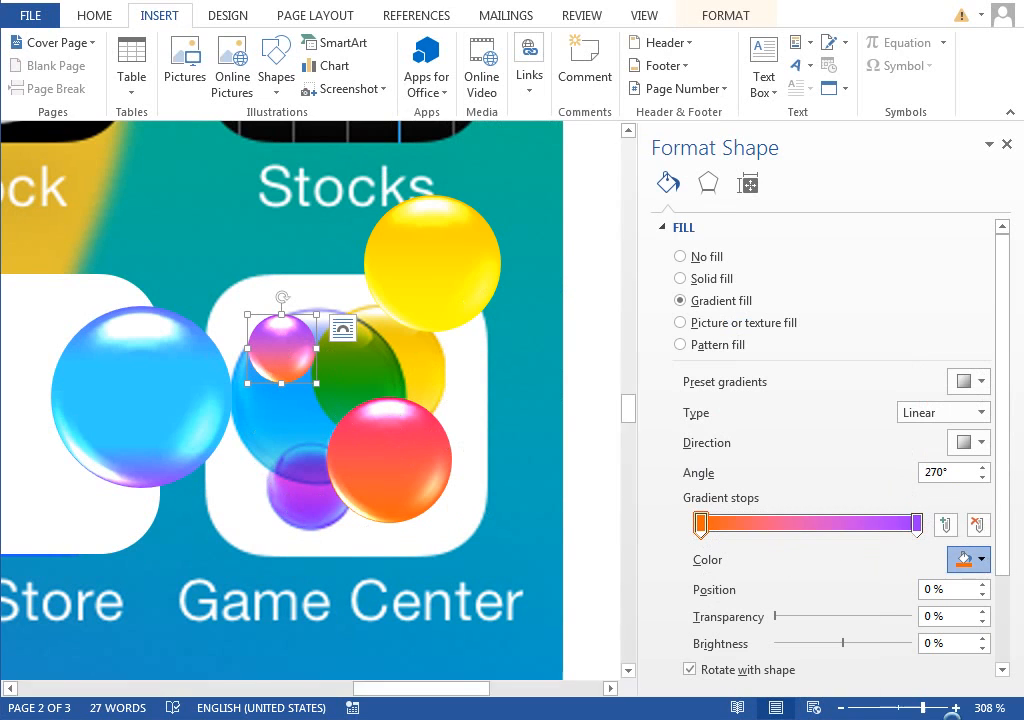
{"action": "left_click", "coordinate": [531, 259]}
{"action": "left_click", "coordinate": [650, 164]}
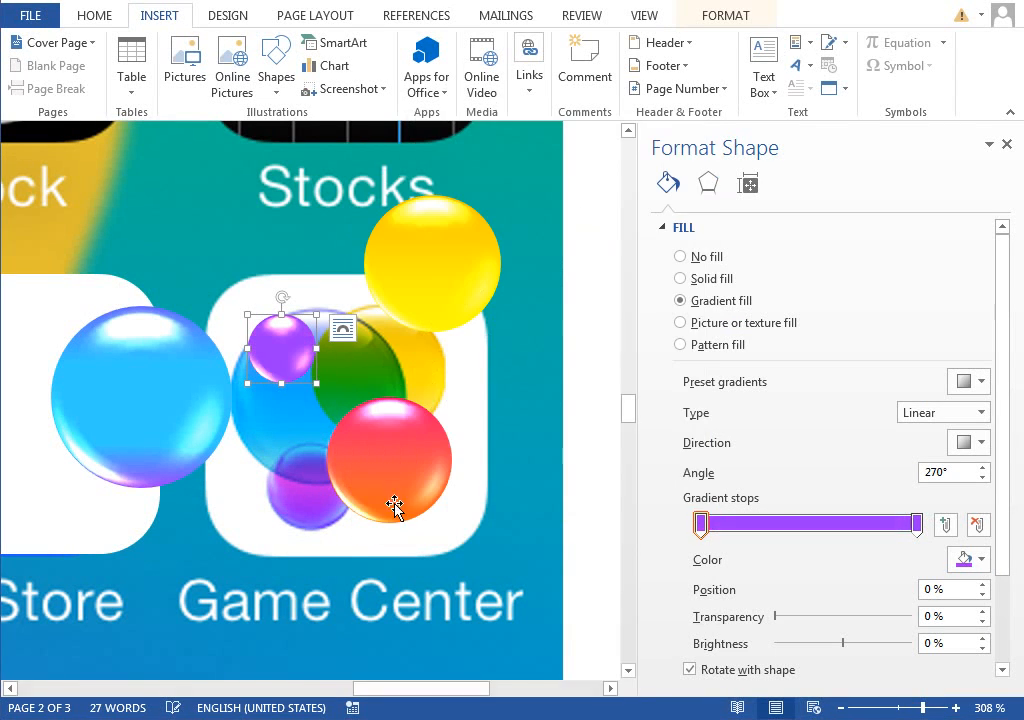
{"action": "left_click", "coordinate": [980, 560]}
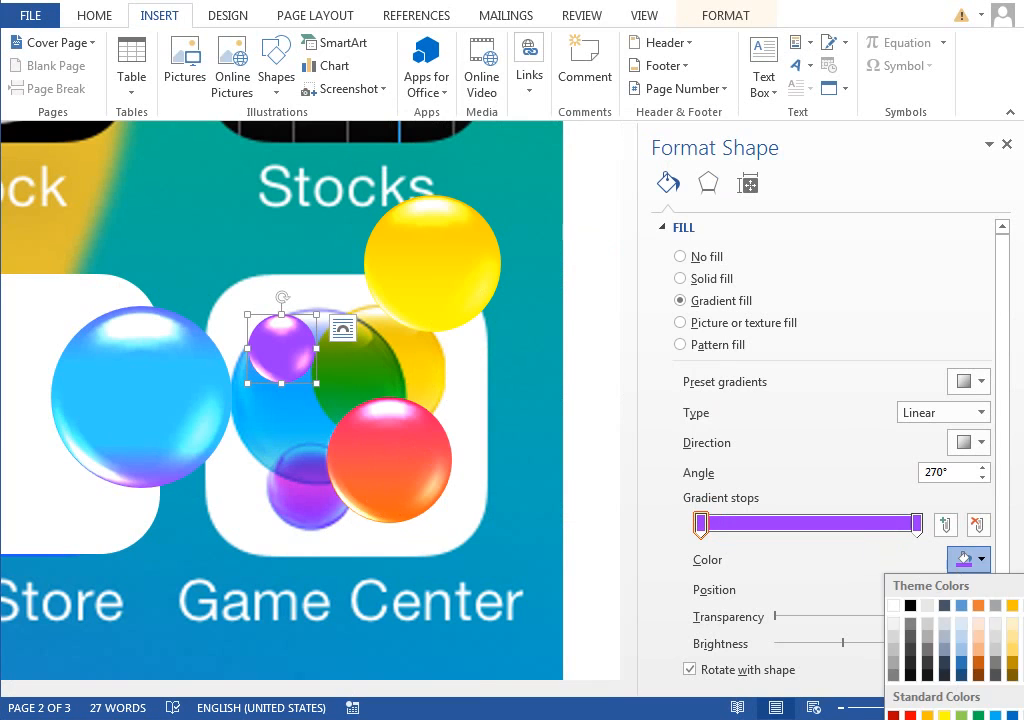
{"action": "left_click", "coordinate": [925, 716]}
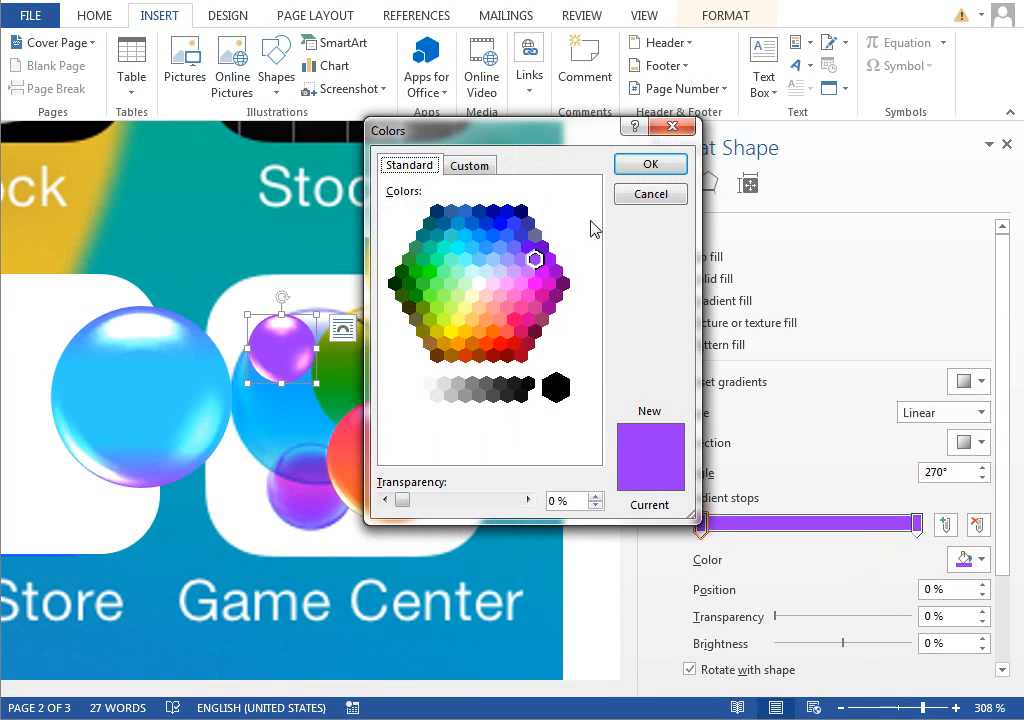
{"action": "left_click", "coordinate": [650, 196]}
Add a lighter violet gradient stop at 49% to the small circle, and enlarge and place it over the reference purple bubble
{"action": "left_click", "coordinate": [806, 528]}
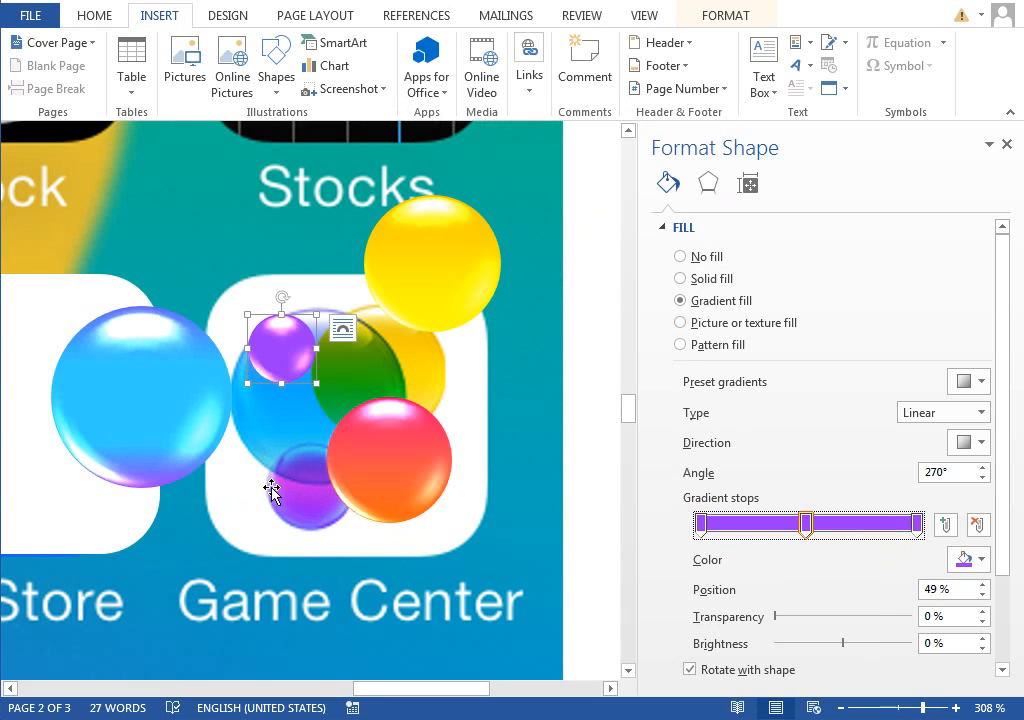
{"action": "left_click", "coordinate": [967, 560]}
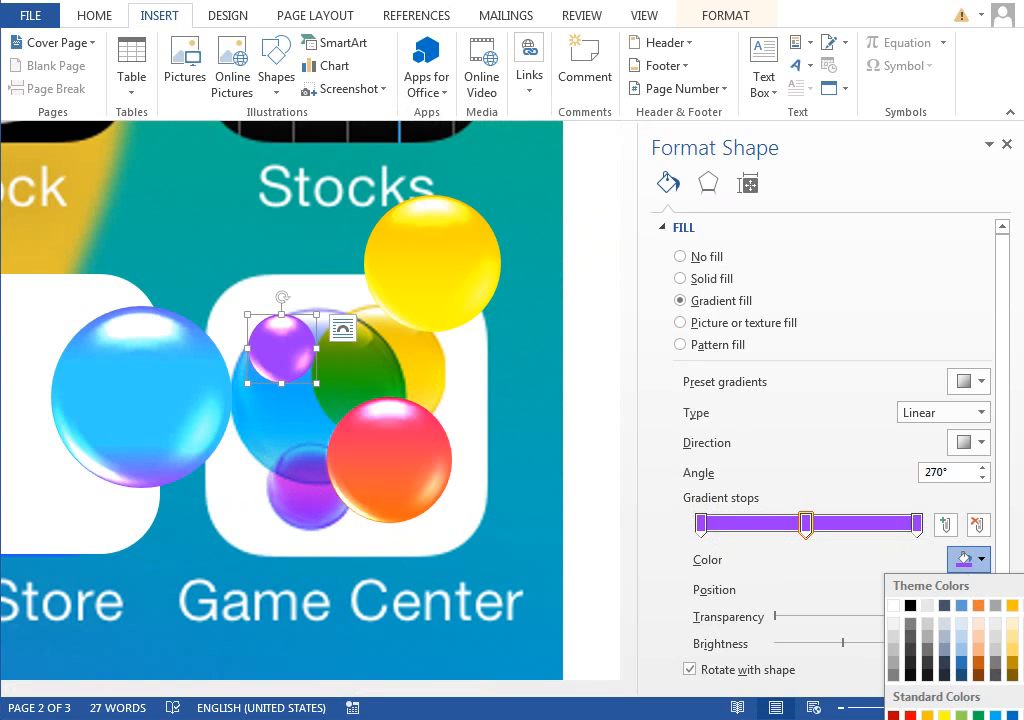
{"action": "left_click", "coordinate": [938, 719]}
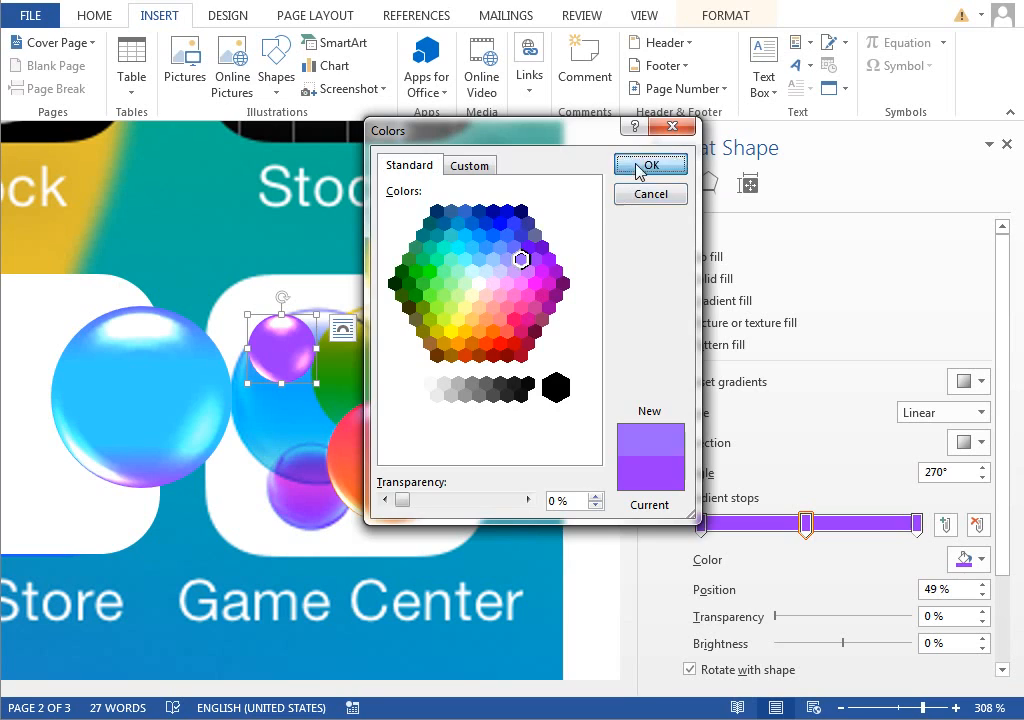
{"action": "left_click", "coordinate": [648, 165]}
{"action": "left_click_drag", "start_coordinate": [310, 457], "coordinate": [356, 531]}
{"action": "left_click_drag", "start_coordinate": [340, 474], "coordinate": [313, 496]}
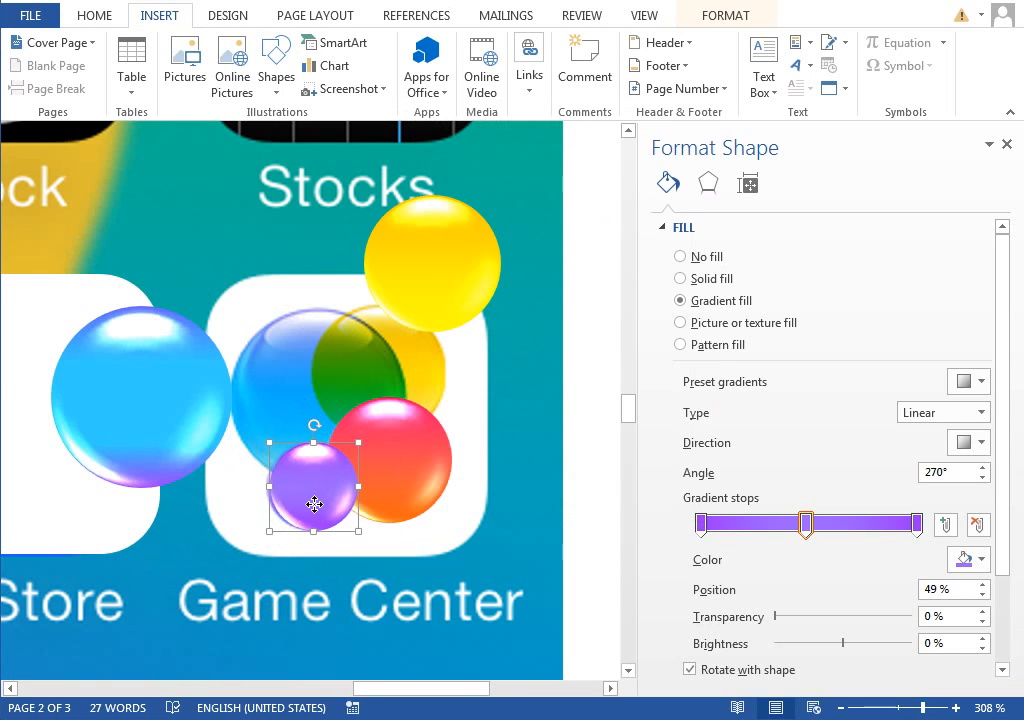
Move the yellow and blue circles over their reference bubbles and bring the blue circle to the front
{"action": "left_click_drag", "start_coordinate": [430, 288], "coordinate": [376, 399]}
{"action": "left_click_drag", "start_coordinate": [183, 388], "coordinate": [357, 386]}
{"action": "right_click", "coordinate": [281, 388]}
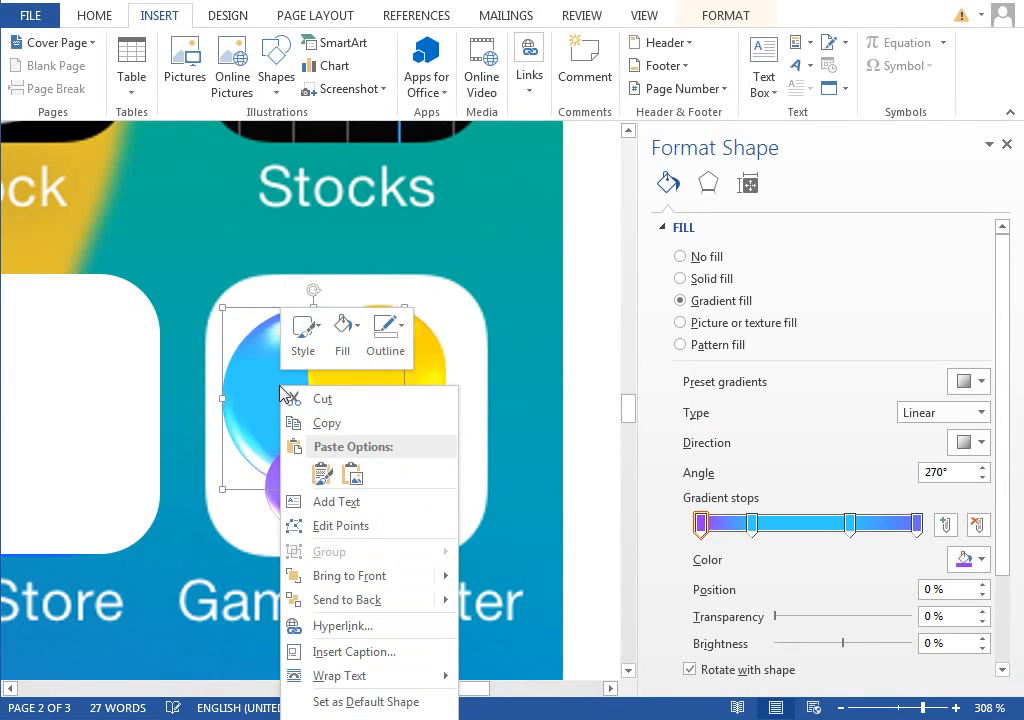
{"action": "left_click", "coordinate": [355, 598]}
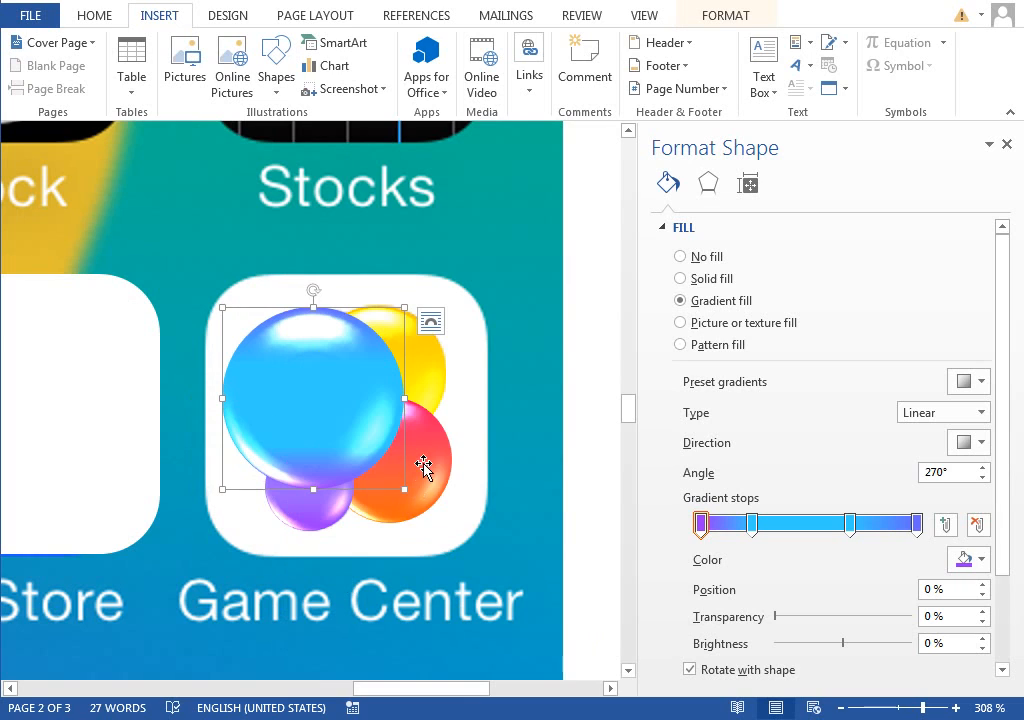
Shift the blue, purple and yellow circles slightly upward together and bring the red-orange circle to the front over its reference bubble
{"action": "left_click_drag", "start_coordinate": [423, 469], "coordinate": [527, 557]}
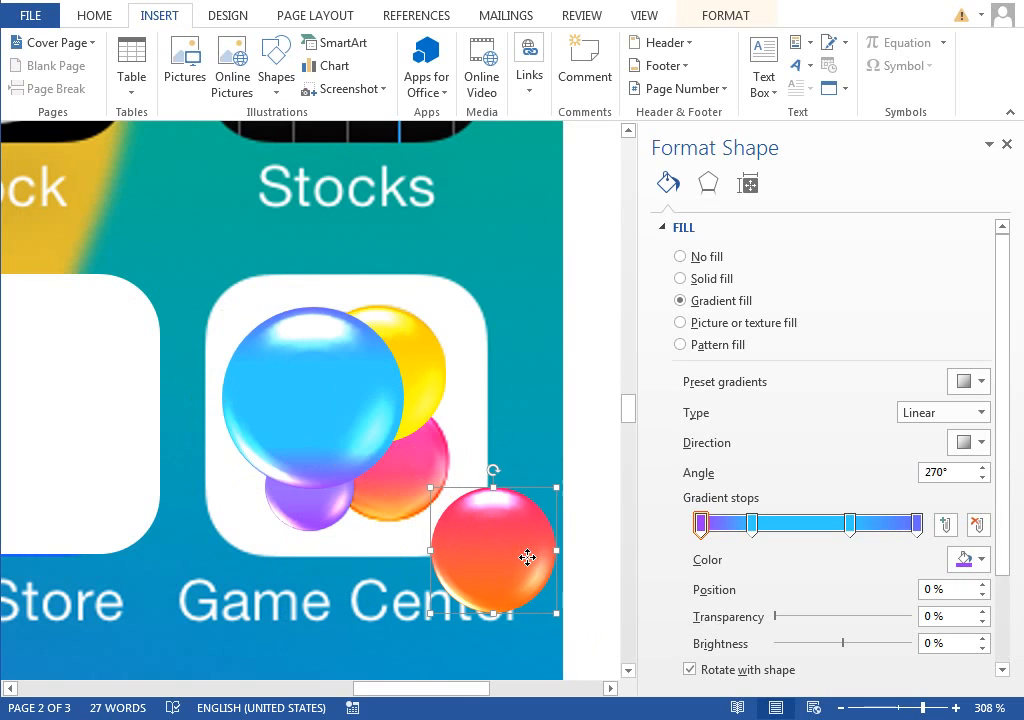
{"action": "left_click", "coordinate": [313, 453]}
{"action": "left_click", "coordinate": [318, 498], "text": "shift"}
{"action": "left_click", "coordinate": [433, 393], "text": "shift"}
{"action": "left_click_drag", "start_coordinate": [373, 379], "coordinate": [415, 376]}
{"action": "left_click_drag", "start_coordinate": [482, 568], "coordinate": [384, 479]}
{"action": "right_click", "coordinate": [398, 474]}
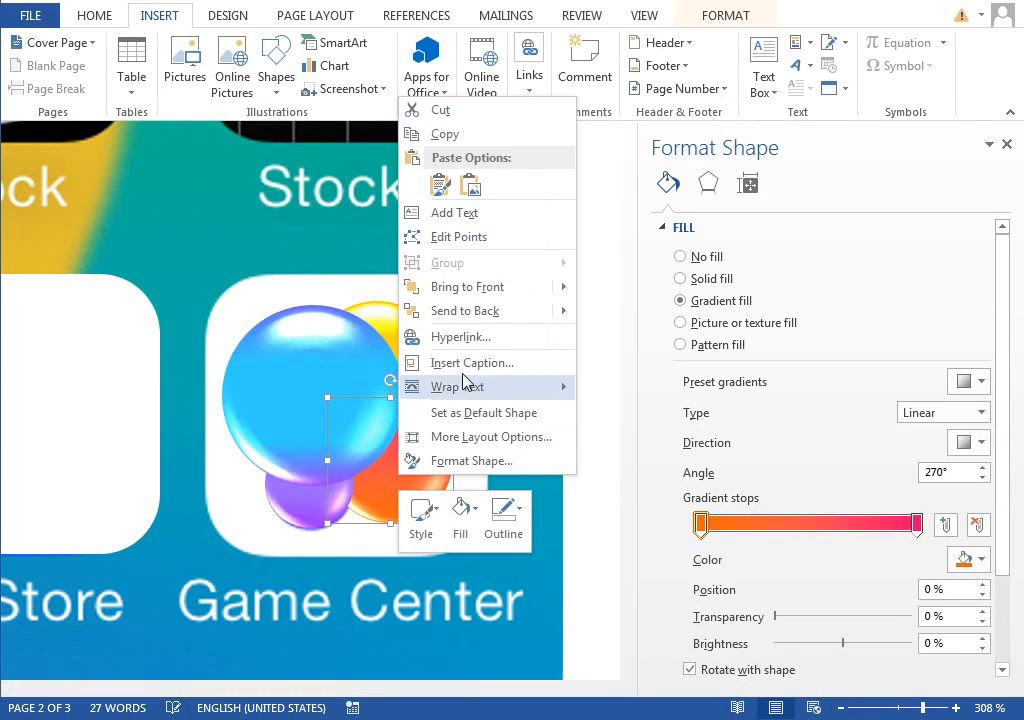
{"action": "left_click", "coordinate": [464, 292]}
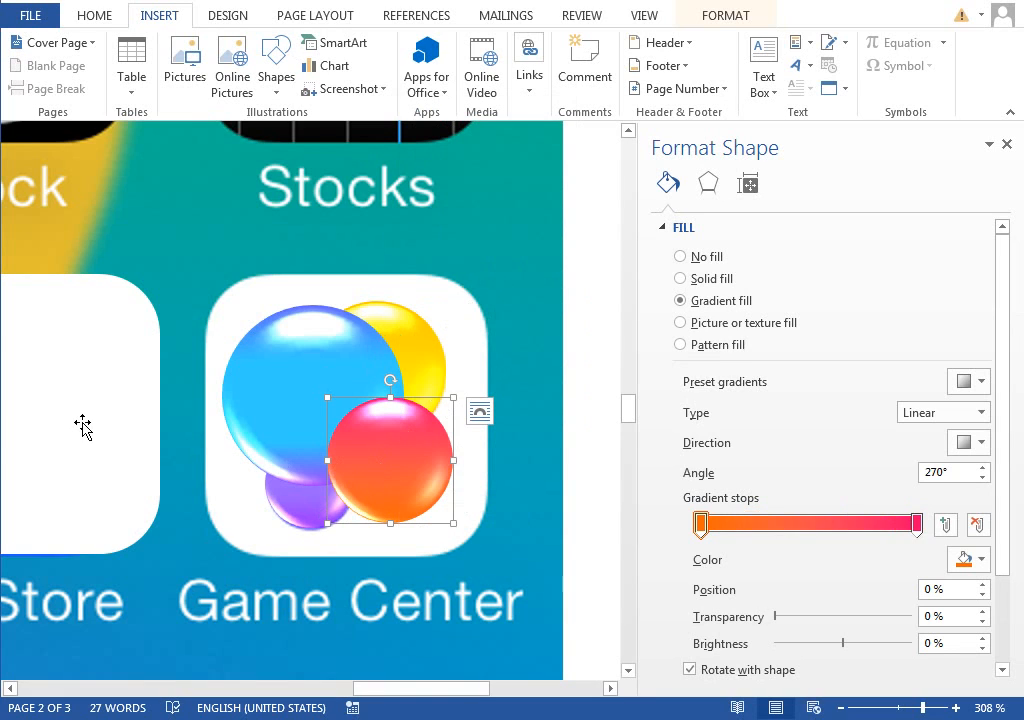
Move the white rounded square behind the four circles so it covers the reference Game Center icon
{"action": "left_click_drag", "start_coordinate": [58, 430], "coordinate": [366, 425]}
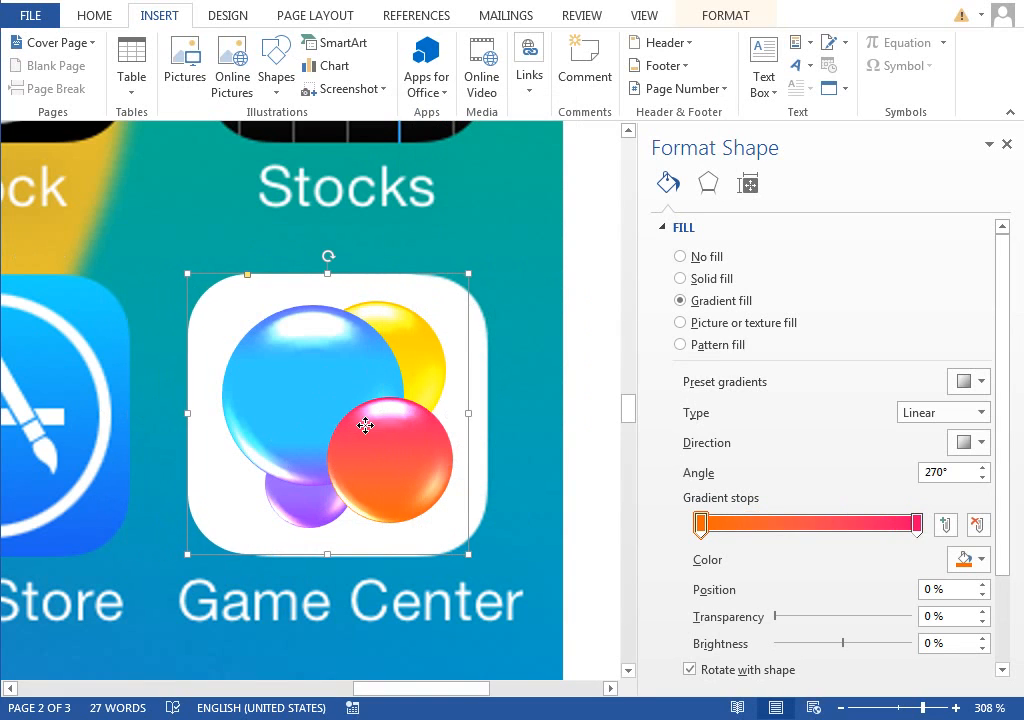
{"action": "left_click_drag", "start_coordinate": [175, 425], "coordinate": [381, 425]}
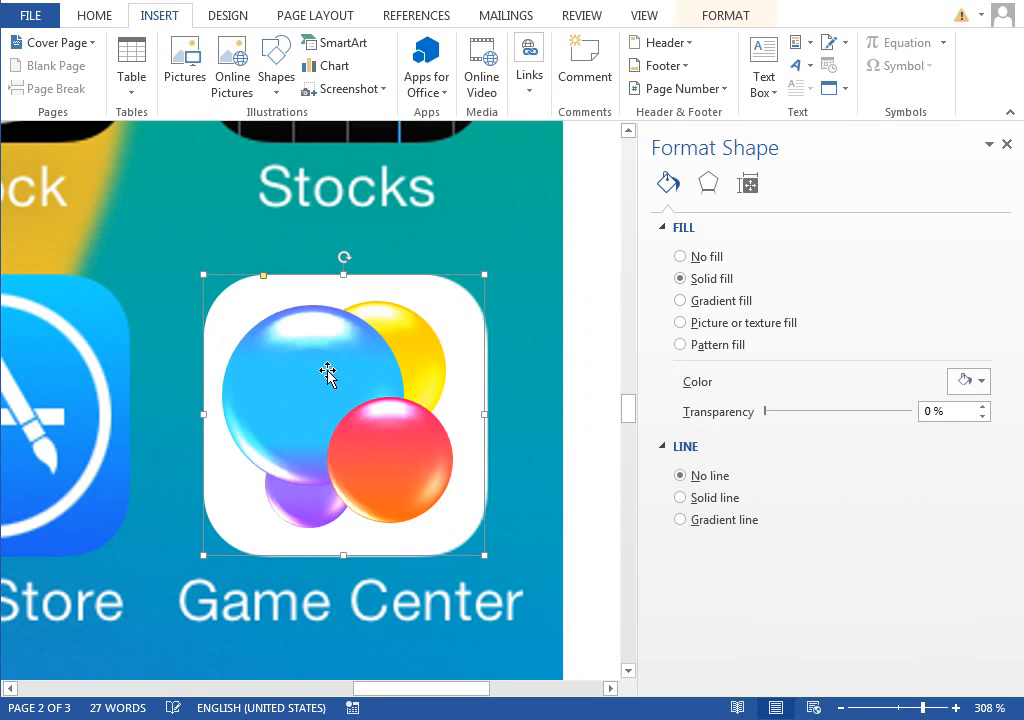
Set the transparency of the blue circle's gradient stops to 20% at position 69% and 30% at position 100%
{"action": "left_click", "coordinate": [297, 319]}
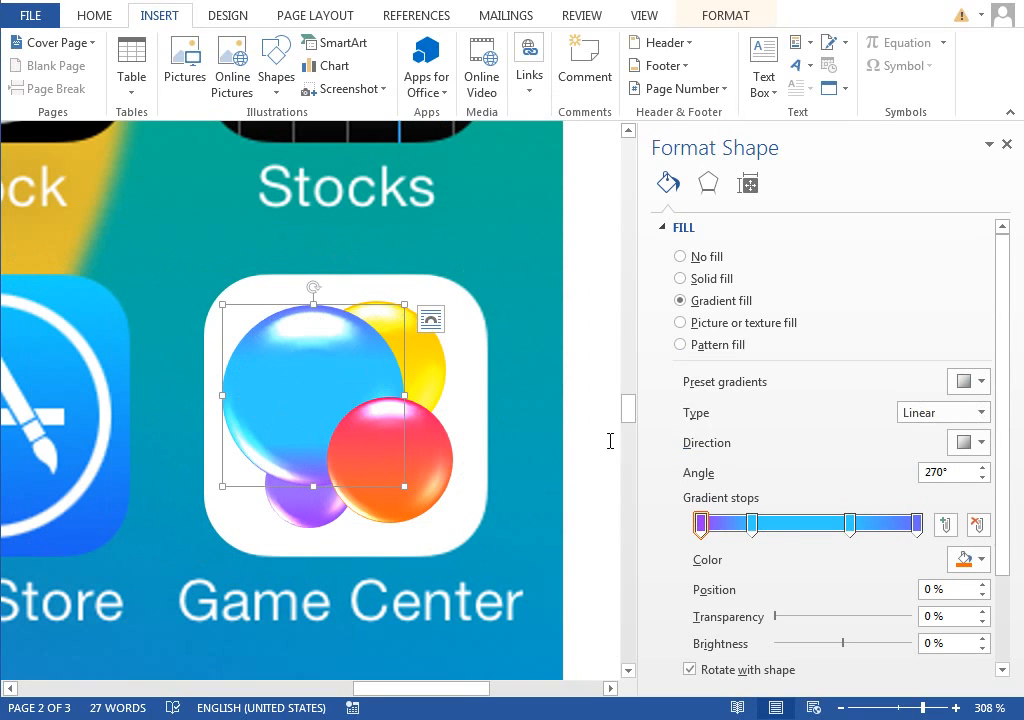
{"action": "left_click", "coordinate": [850, 530]}
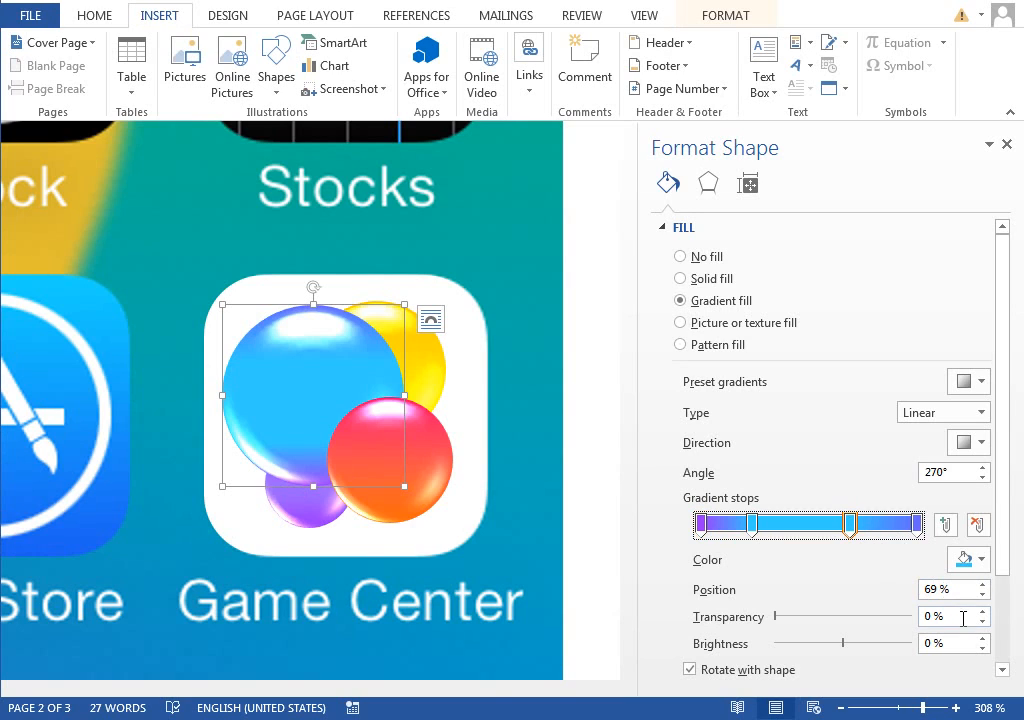
{"action": "left_click_drag", "start_coordinate": [963, 617], "coordinate": [925, 616]}
{"action": "type", "text": "20"}
{"action": "key", "text": "Return"}
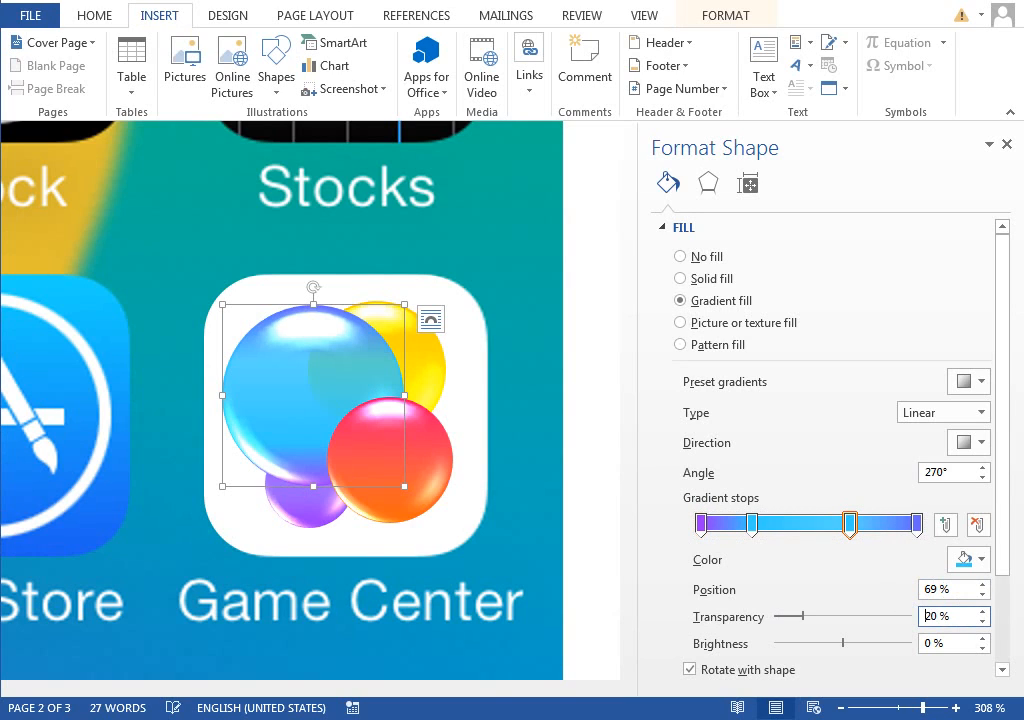
{"action": "left_click", "coordinate": [917, 522]}
{"action": "type", "text": "30"}
{"action": "key", "text": "Return"}
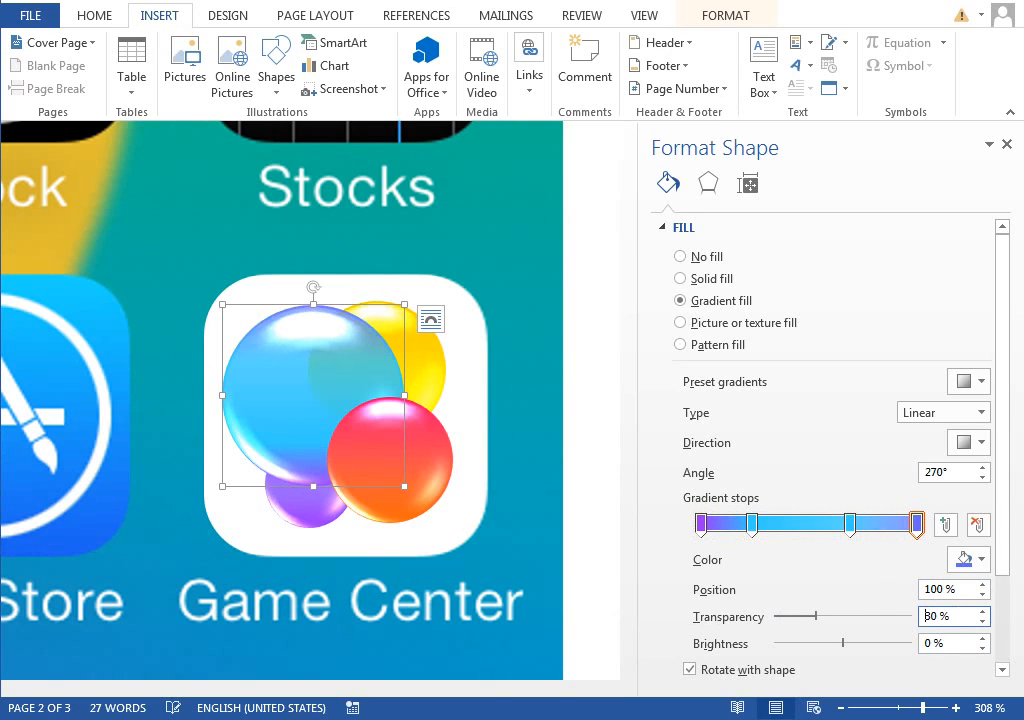
Set the transparency of the blue circle's gradient stop at 24% to 20%
{"action": "left_click", "coordinate": [752, 522]}
{"action": "double_click", "coordinate": [925, 616]}
{"action": "type", "text": "20"}
{"action": "key", "text": "Return"}
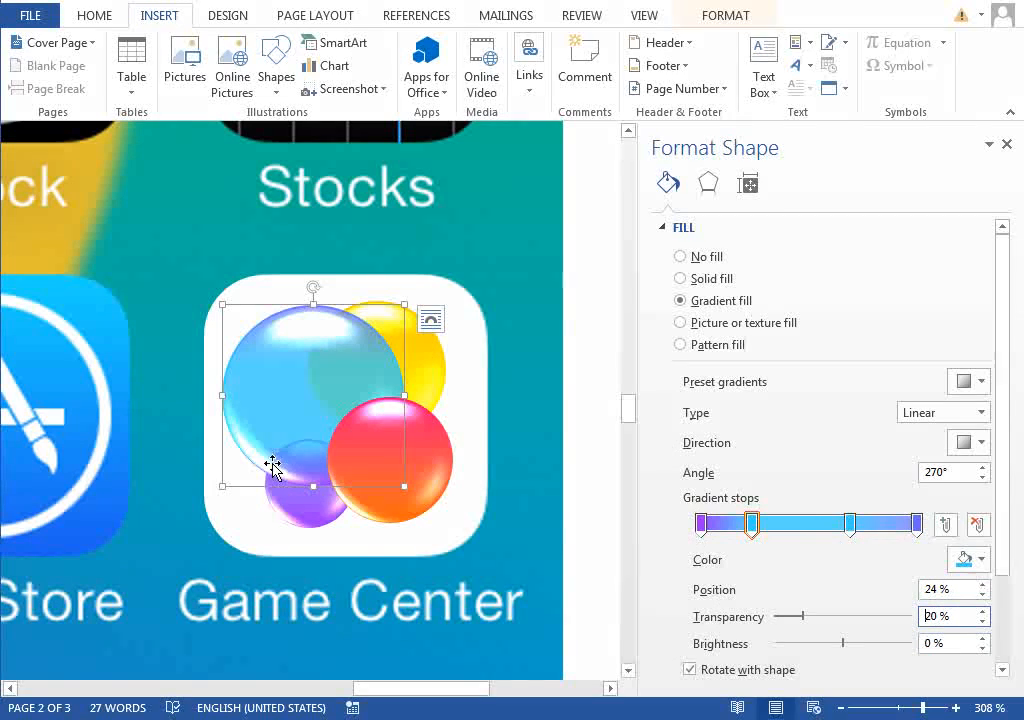
Set the transparency of the red-orange circle's gradient stop at 100% to 20%
{"action": "left_click", "coordinate": [419, 426]}
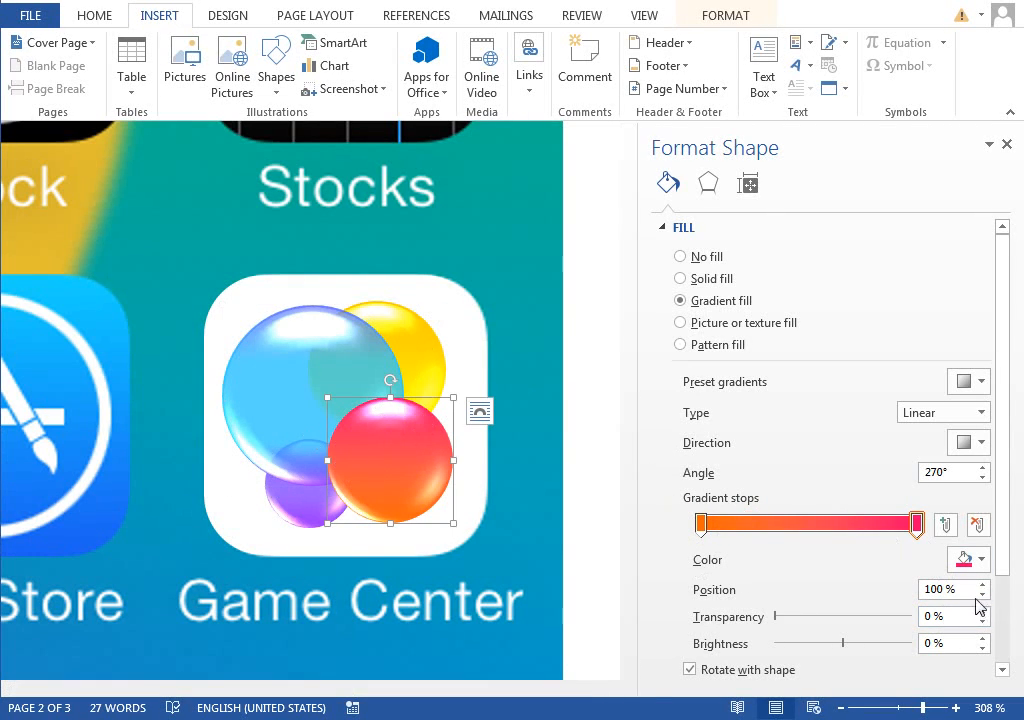
{"action": "left_click_drag", "start_coordinate": [957, 621], "coordinate": [898, 622]}
{"action": "type", "text": "20"}
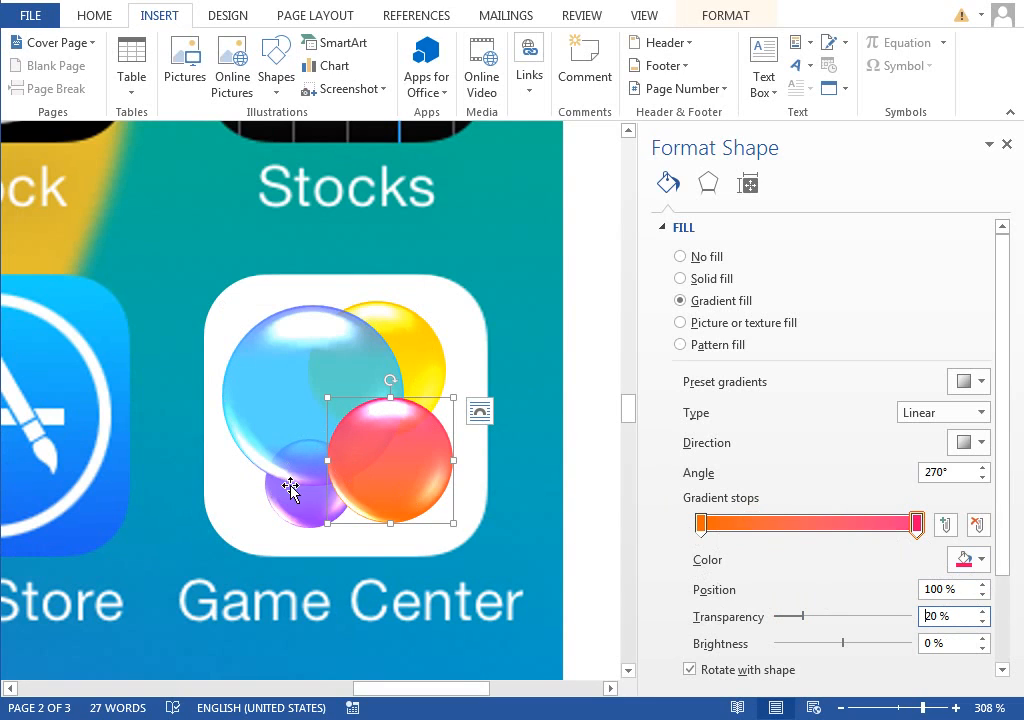
Select all four circles with the white rounded square and move them together to just left of the reference Game Center icon
{"action": "left_click", "coordinate": [300, 517], "text": "shift"}
{"action": "left_click", "coordinate": [279, 418], "text": "shift"}
{"action": "left_click", "coordinate": [412, 356], "text": "shift"}
{"action": "left_click", "coordinate": [457, 418], "text": "shift"}
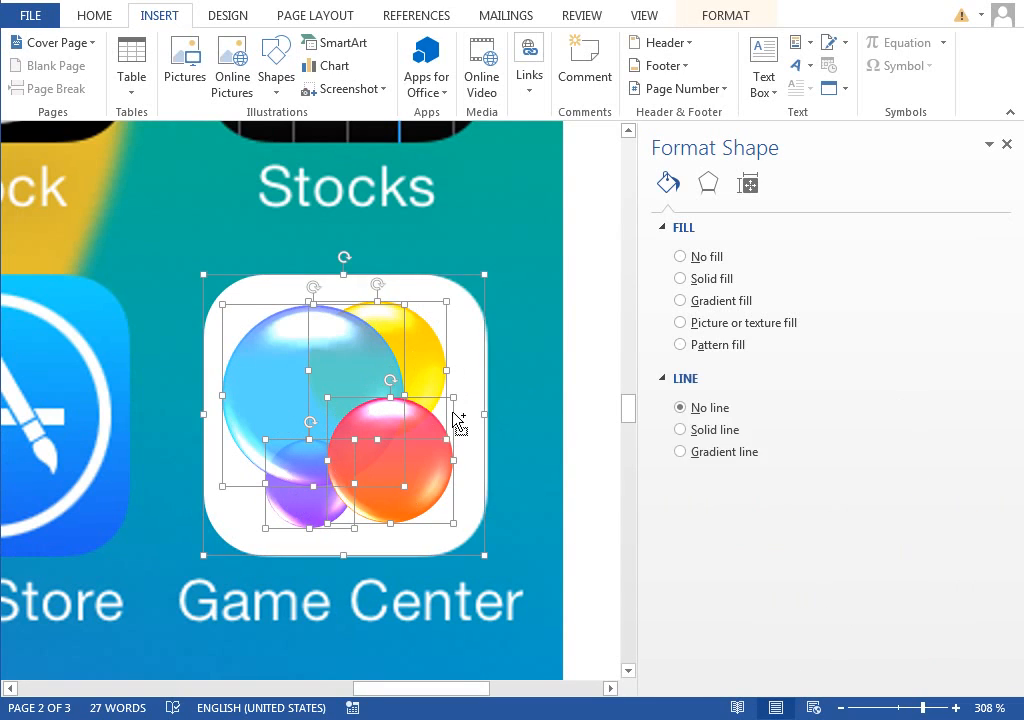
{"action": "left_click_drag", "start_coordinate": [377, 688], "coordinate": [366, 690]}
{"action": "left_click_drag", "start_coordinate": [515, 407], "coordinate": [250, 405]}
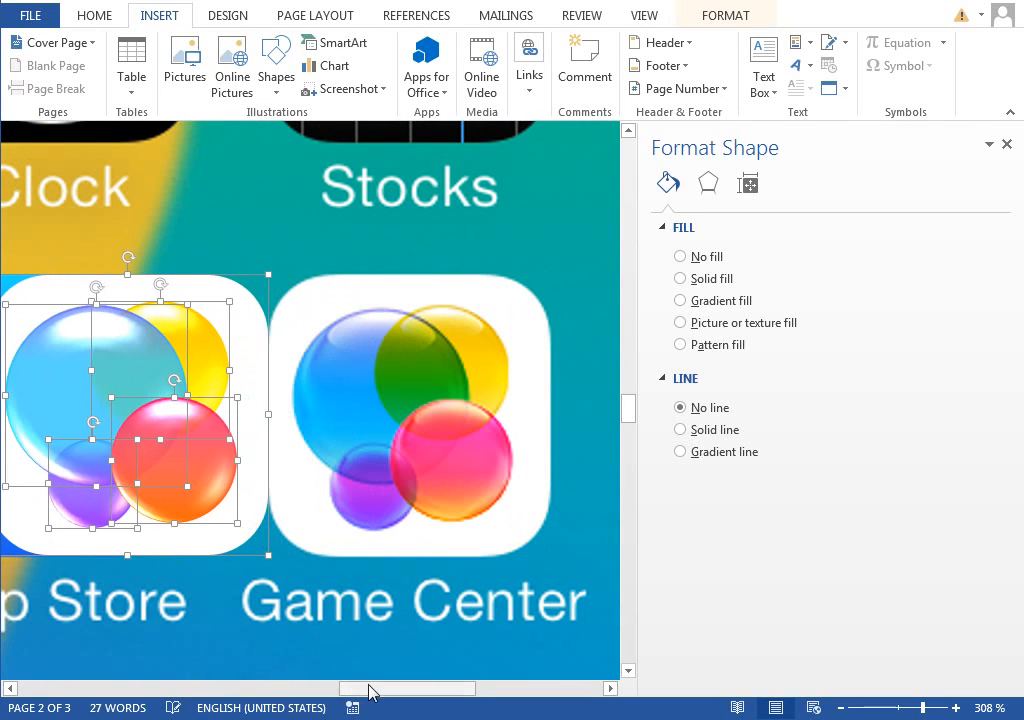
{"action": "left_click_drag", "start_coordinate": [370, 689], "coordinate": [342, 689]}
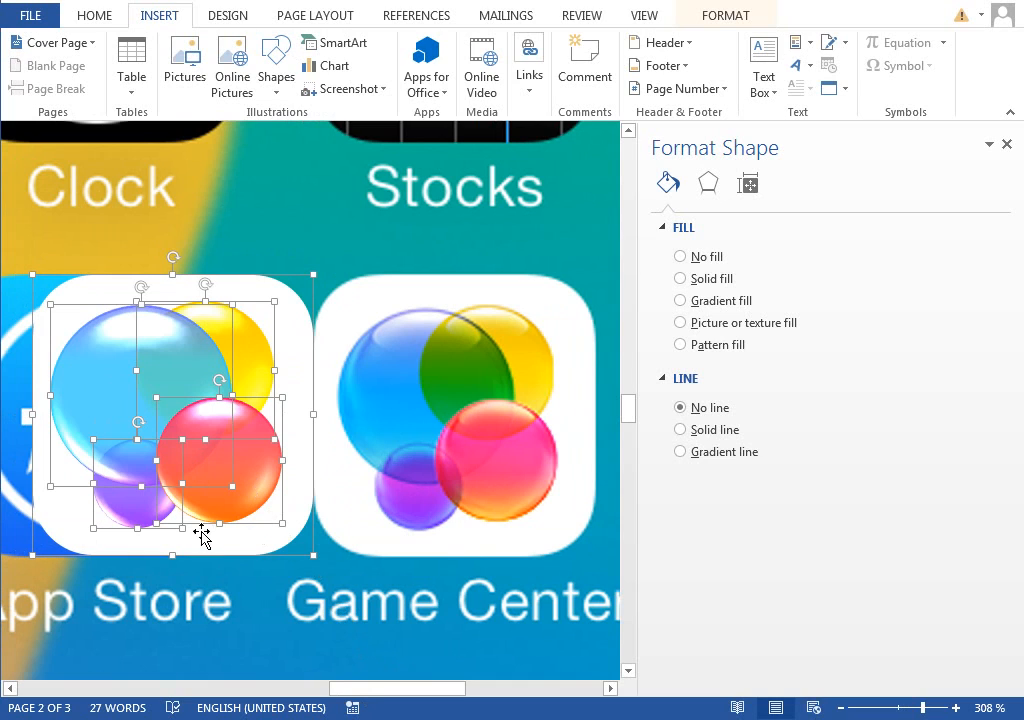
Set the transparency of the red-orange circle's gradient stop at 0% to 20%
{"action": "left_click", "coordinate": [224, 487]}
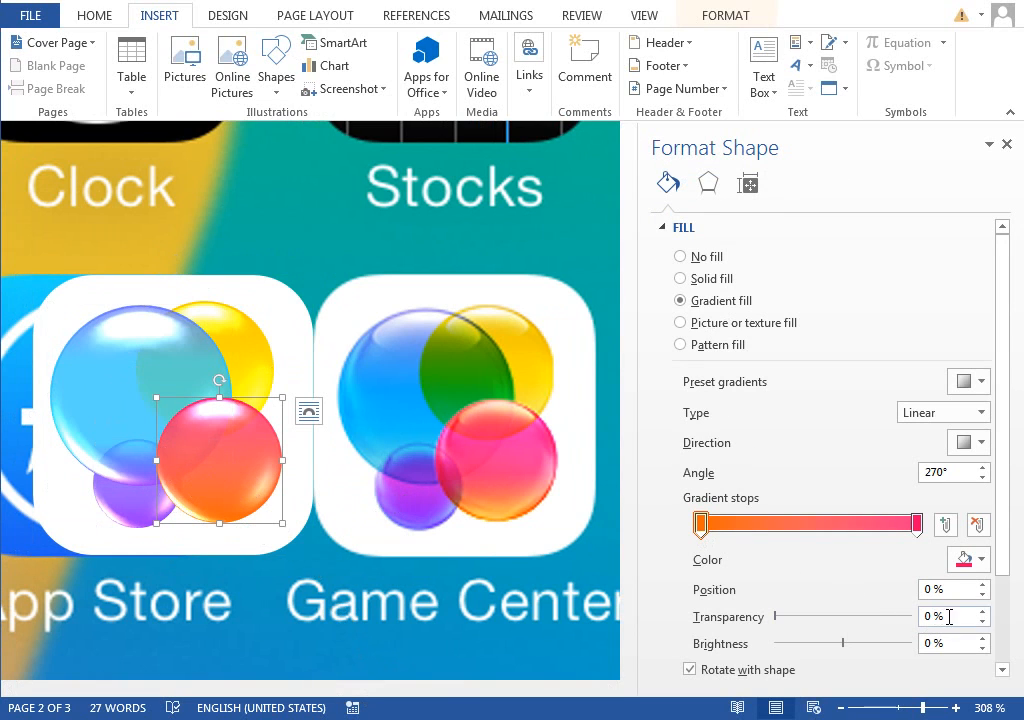
{"action": "left_click_drag", "start_coordinate": [949, 616], "coordinate": [922, 615]}
{"action": "type", "text": "20"}
{"action": "key", "text": "Return"}
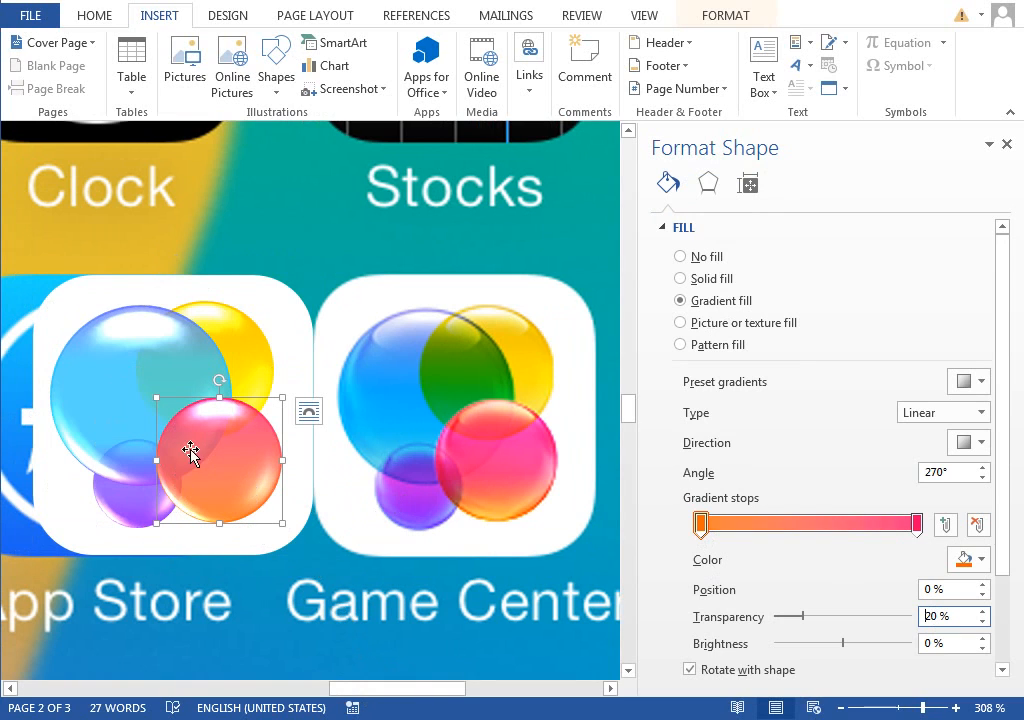
Set the transparency of the blue circle's gradient stop at 69% to 30%
{"action": "left_click", "coordinate": [174, 353]}
{"action": "left_click", "coordinate": [917, 522]}
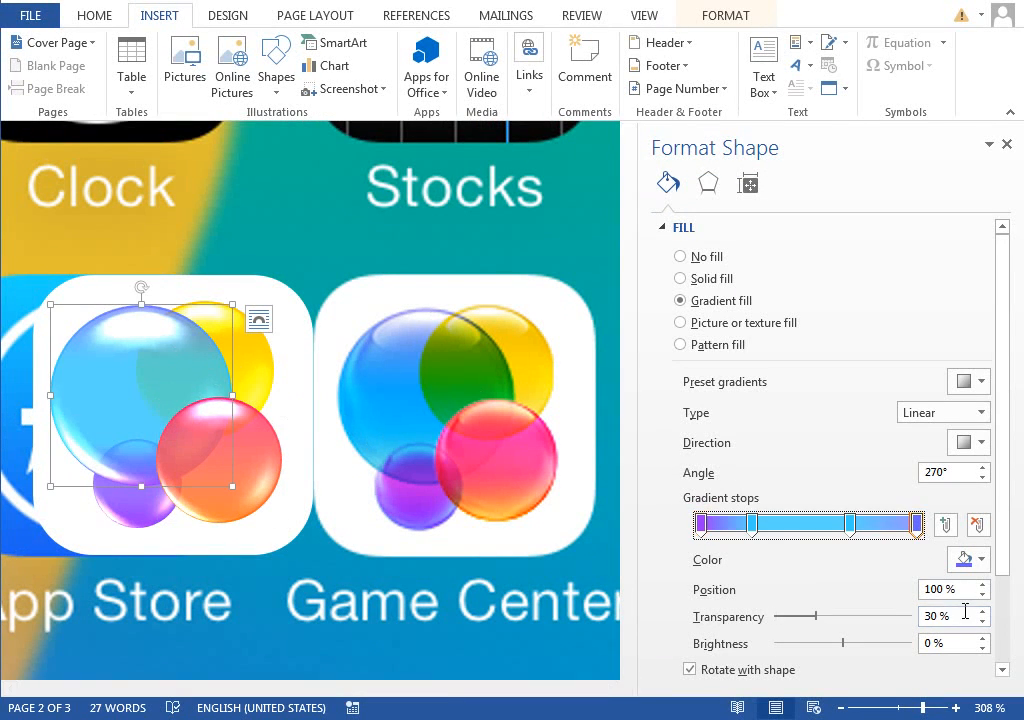
{"action": "left_click", "coordinate": [850, 528]}
{"action": "double_click", "coordinate": [952, 616]}
{"action": "type", "text": "30"}
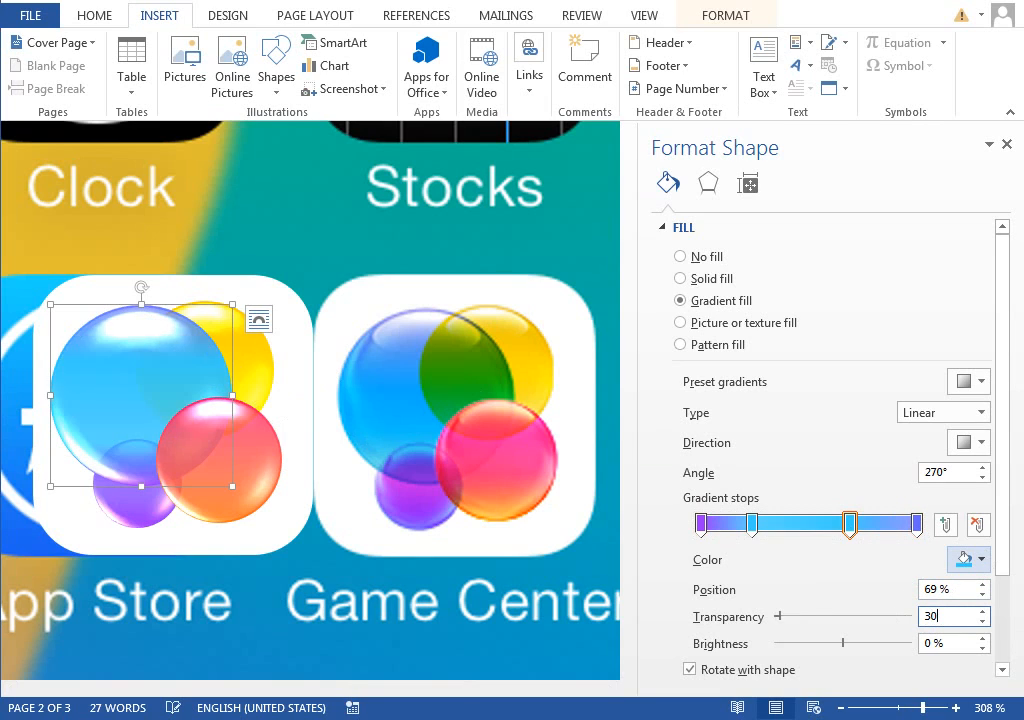
{"action": "key", "text": "Return"}
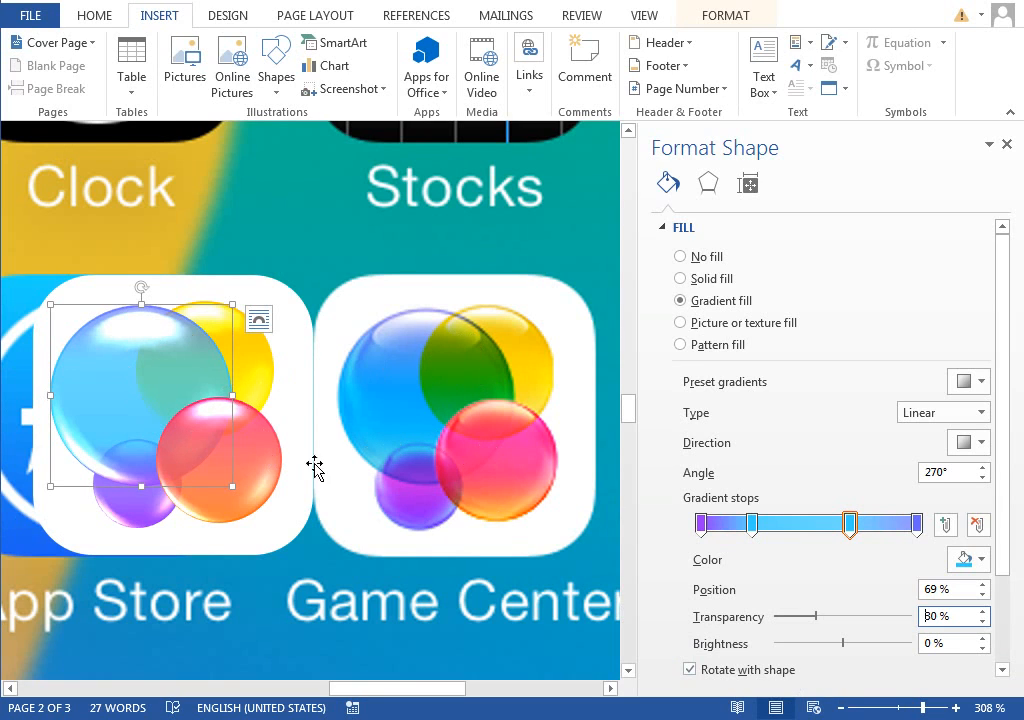
Select the four circles together with the white rounded square and group them into one object
{"action": "left_click", "coordinate": [903, 711]}
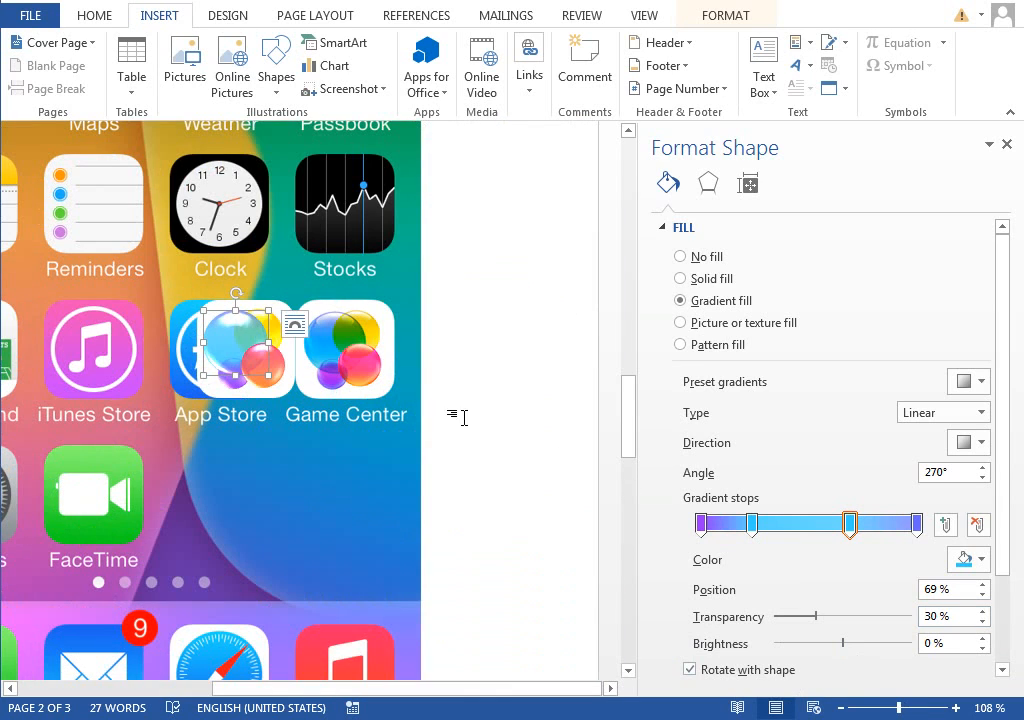
{"action": "left_click", "coordinate": [913, 708]}
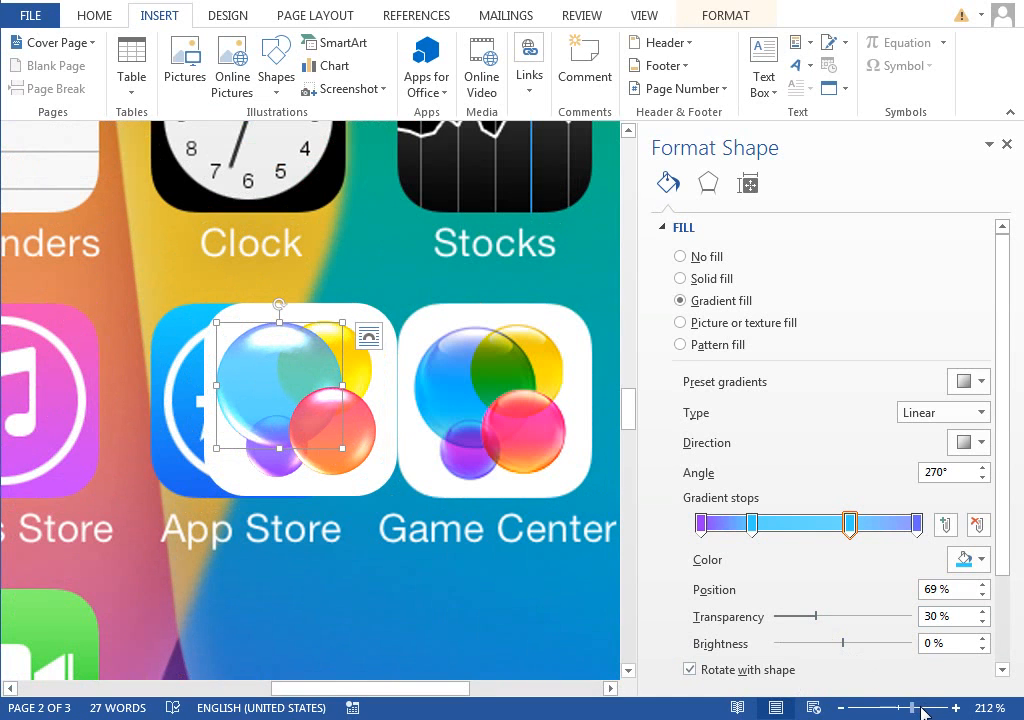
{"action": "left_click", "coordinate": [921, 708]}
{"action": "left_click", "coordinate": [424, 494], "text": "ctrl"}
{"action": "left_click", "coordinate": [425, 404], "text": "ctrl"}
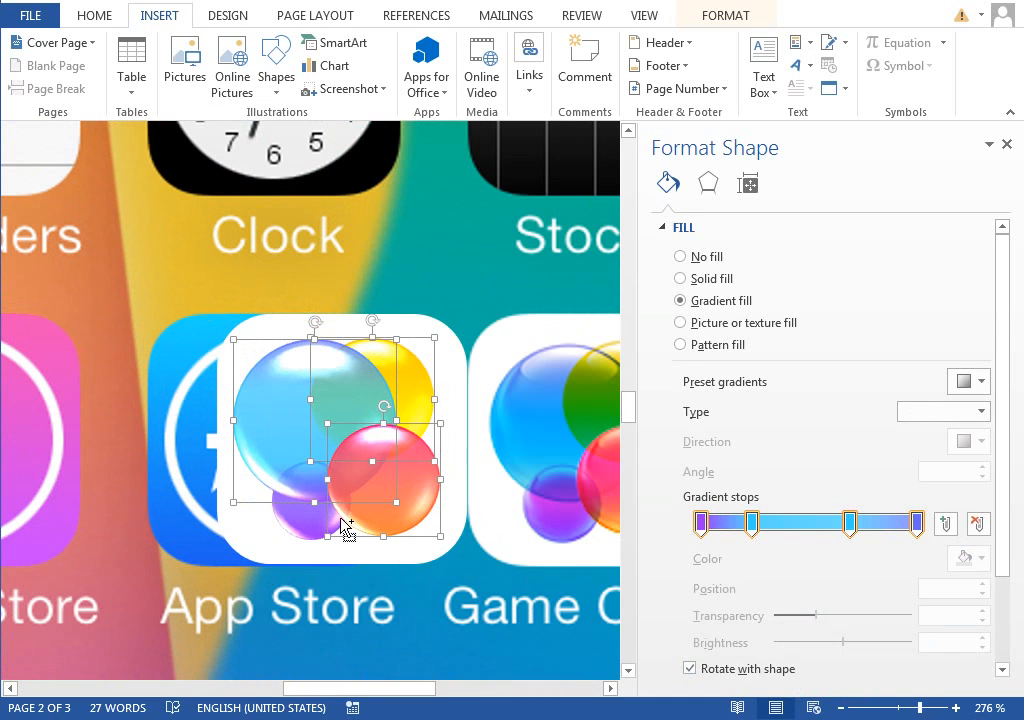
{"action": "left_click", "coordinate": [301, 527], "text": "ctrl"}
{"action": "left_click", "coordinate": [262, 541], "text": "ctrl"}
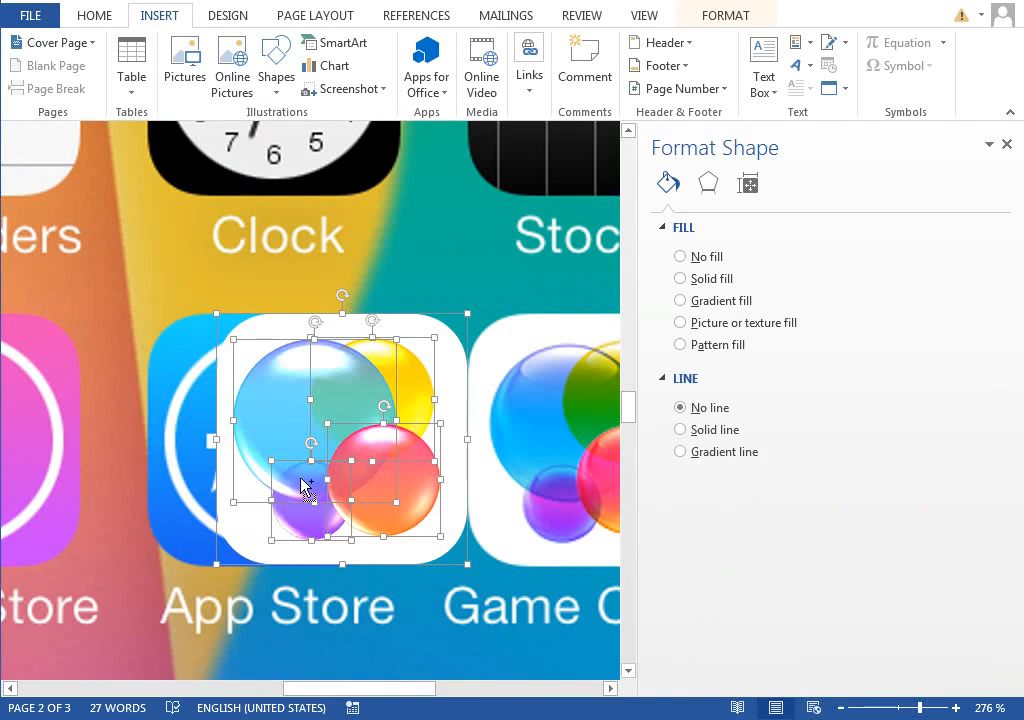
{"action": "left_click", "coordinate": [742, 17]}
{"action": "left_click", "coordinate": [843, 66]}
{"action": "left_click", "coordinate": [880, 88]}
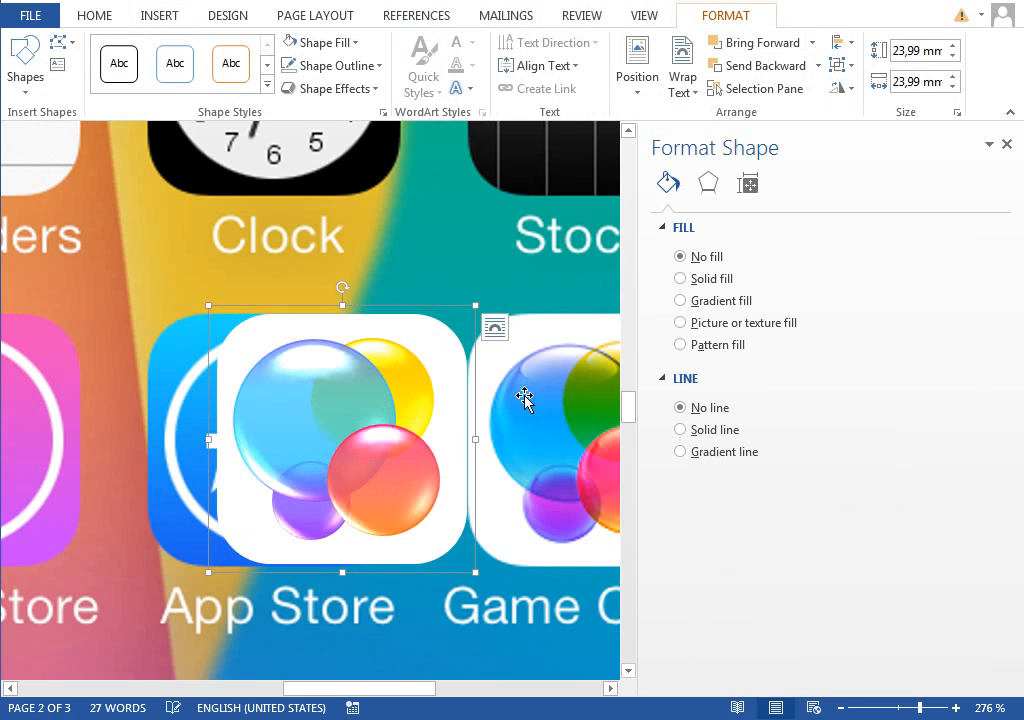
Open the Selection pane and select the new group of circles and rounded square in its list
{"action": "left_click_drag", "start_coordinate": [418, 686], "coordinate": [441, 690]}
{"action": "left_click", "coordinate": [94, 15]}
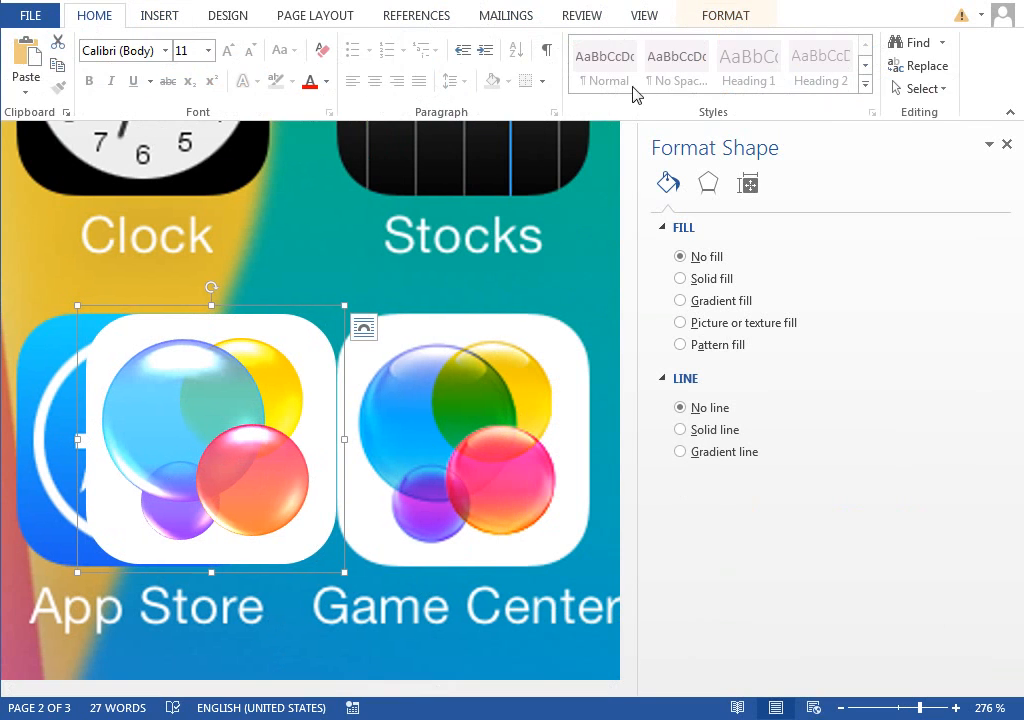
{"action": "left_click", "coordinate": [914, 88]}
{"action": "left_click", "coordinate": [910, 185]}
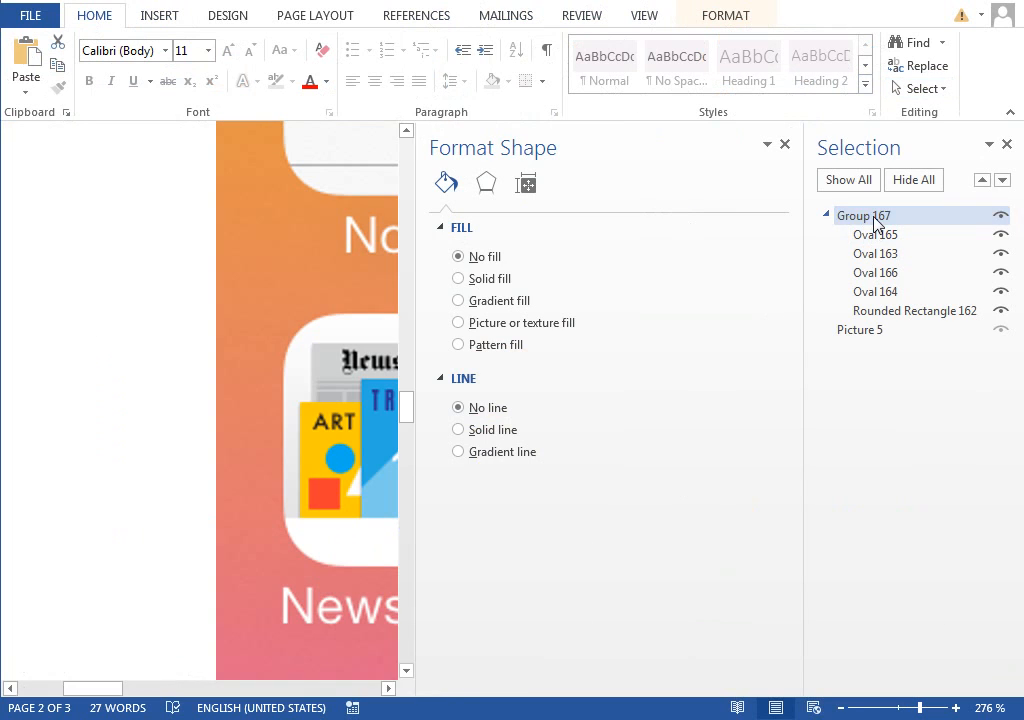
{"action": "left_click", "coordinate": [875, 217]}
{"action": "left_click_drag", "start_coordinate": [156, 686], "coordinate": [240, 692]}
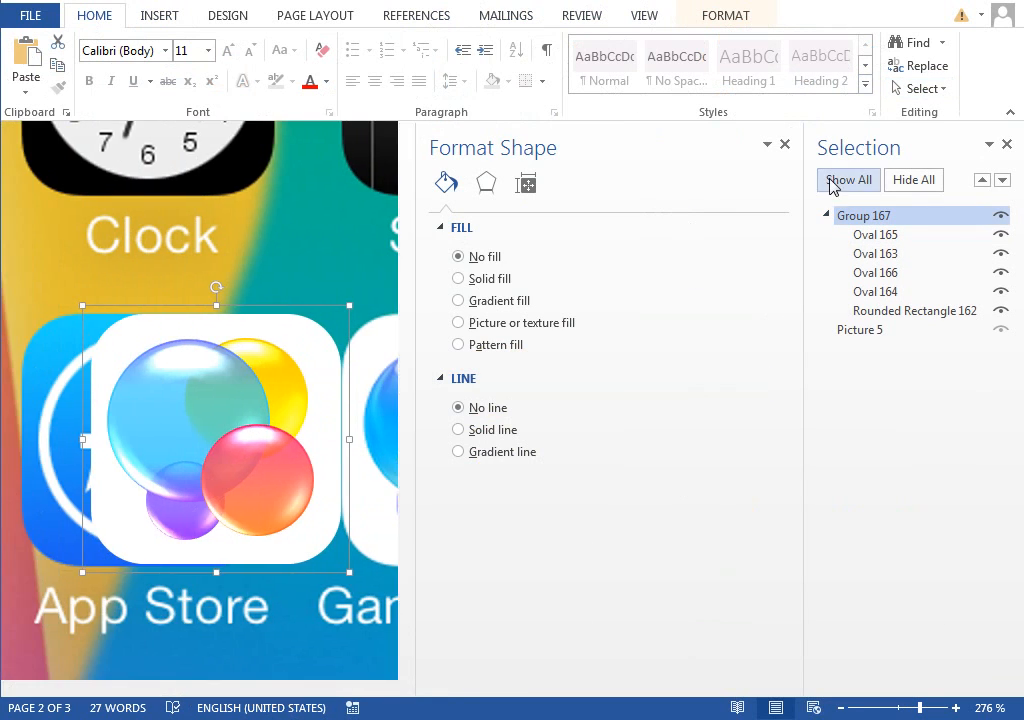
Rename the new group as "game center icon" and close the Format Shape pane
{"action": "left_click", "coordinate": [876, 217]}
{"action": "left_click_drag", "start_coordinate": [895, 217], "coordinate": [802, 224]}
{"action": "key", "text": "Escape"}
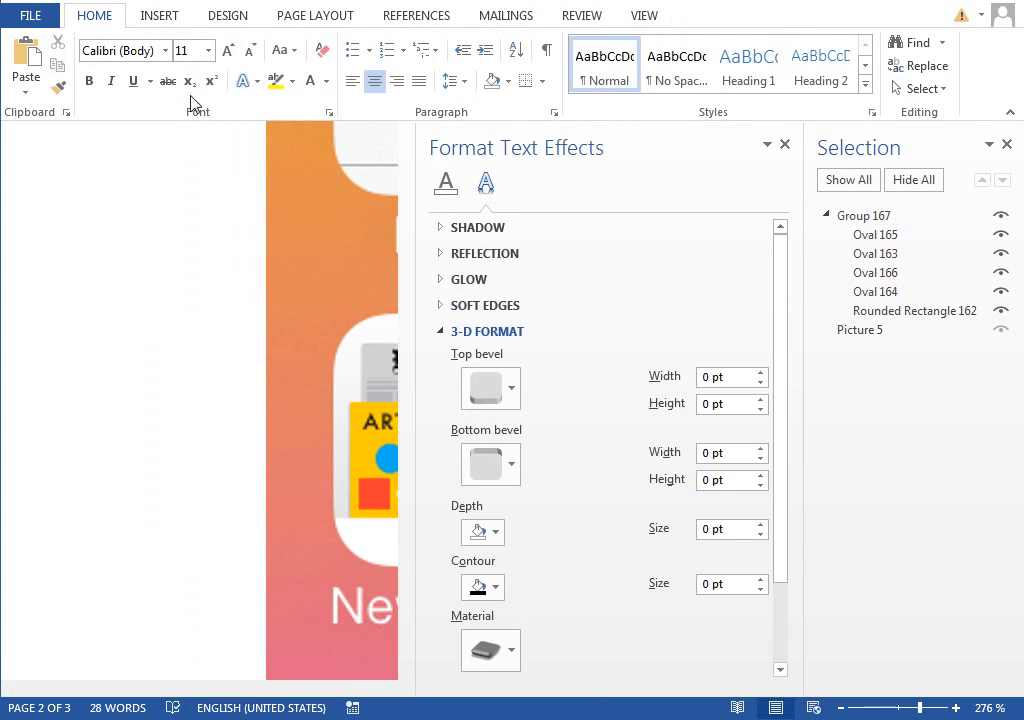
{"action": "left_click", "coordinate": [883, 216]}
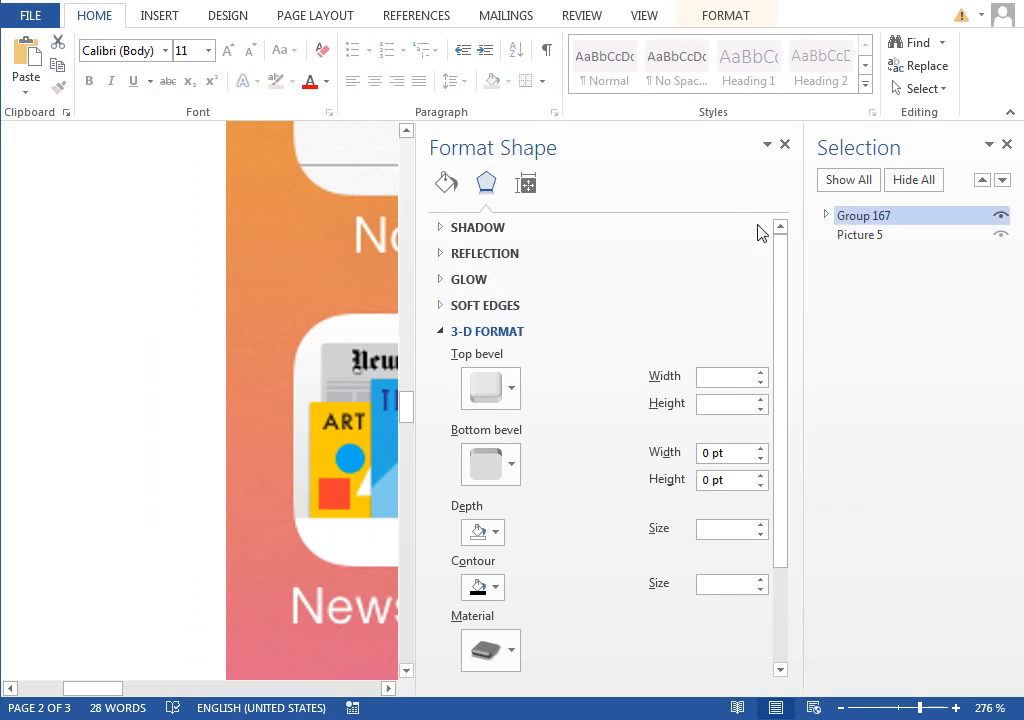
{"action": "left_click", "coordinate": [875, 219]}
{"action": "type", "text": "game center icon"}
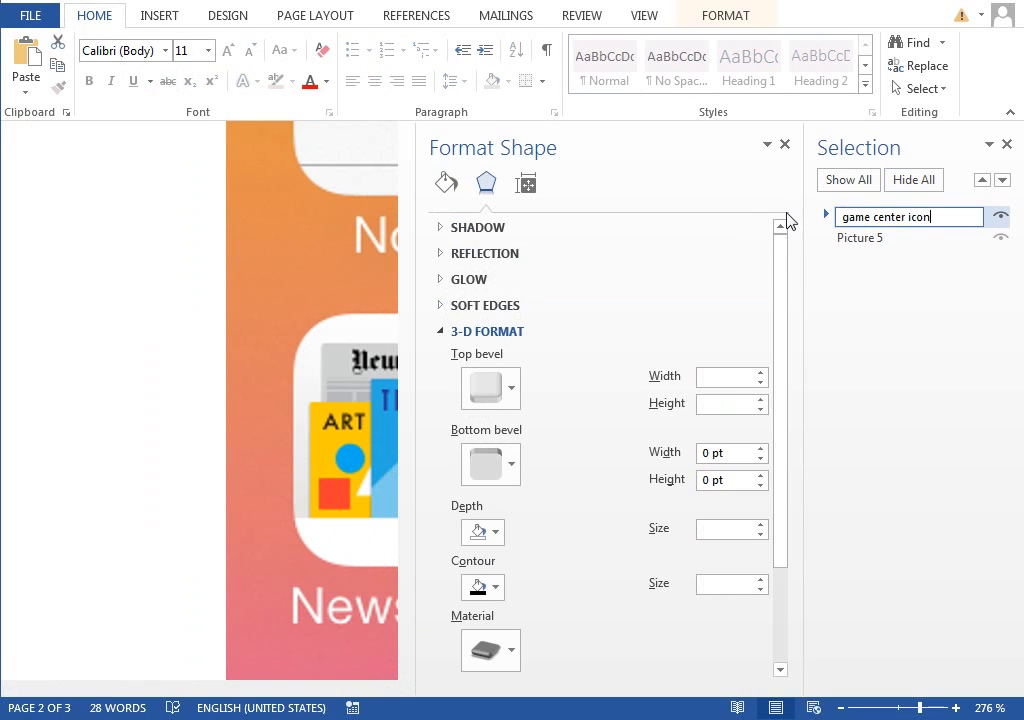
{"action": "key", "text": "Return"}
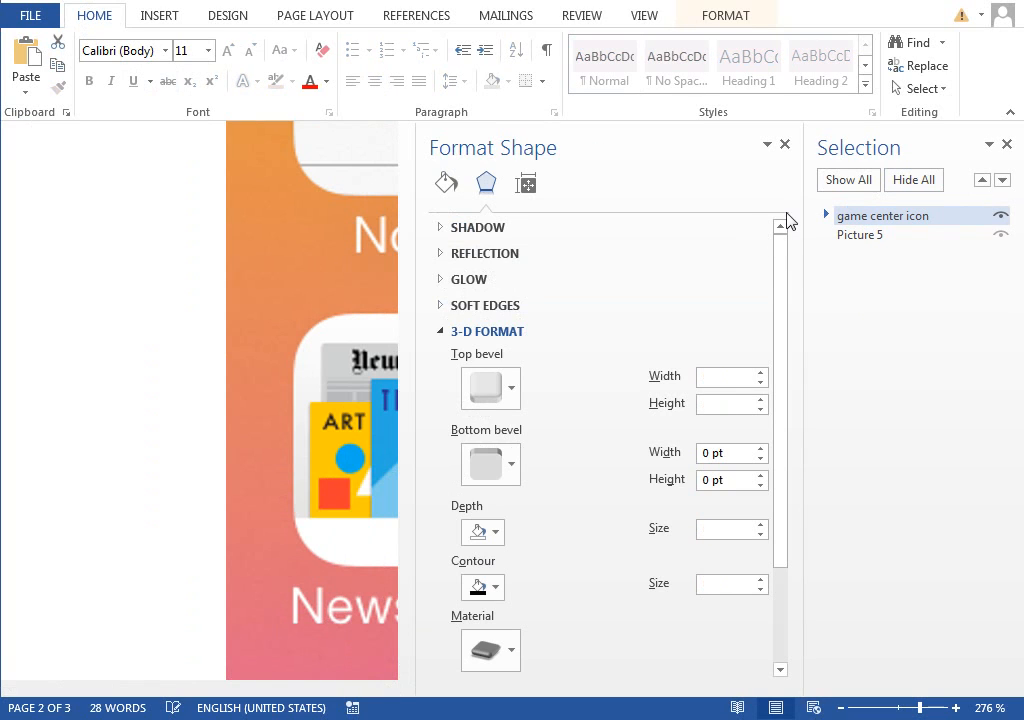
{"action": "left_click", "coordinate": [787, 145]}
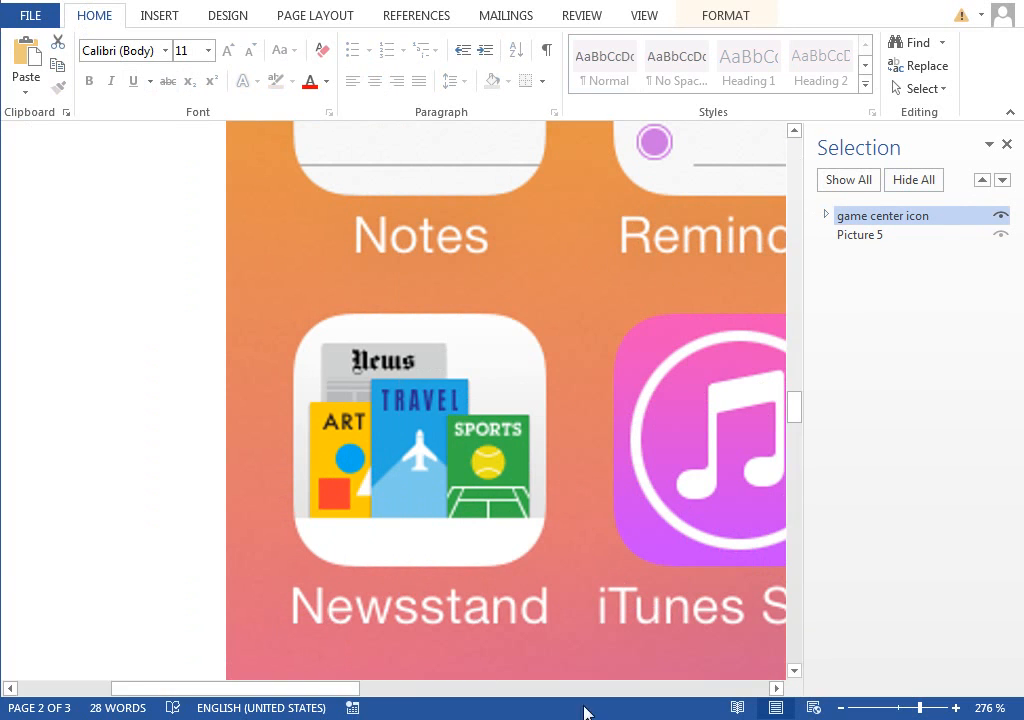
Move the game center icon group up to page 1 and place it over the faded Game Center icon above its label
{"action": "scroll", "coordinate": [677, 475], "scroll_direction": "up", "scroll_amount": 3}
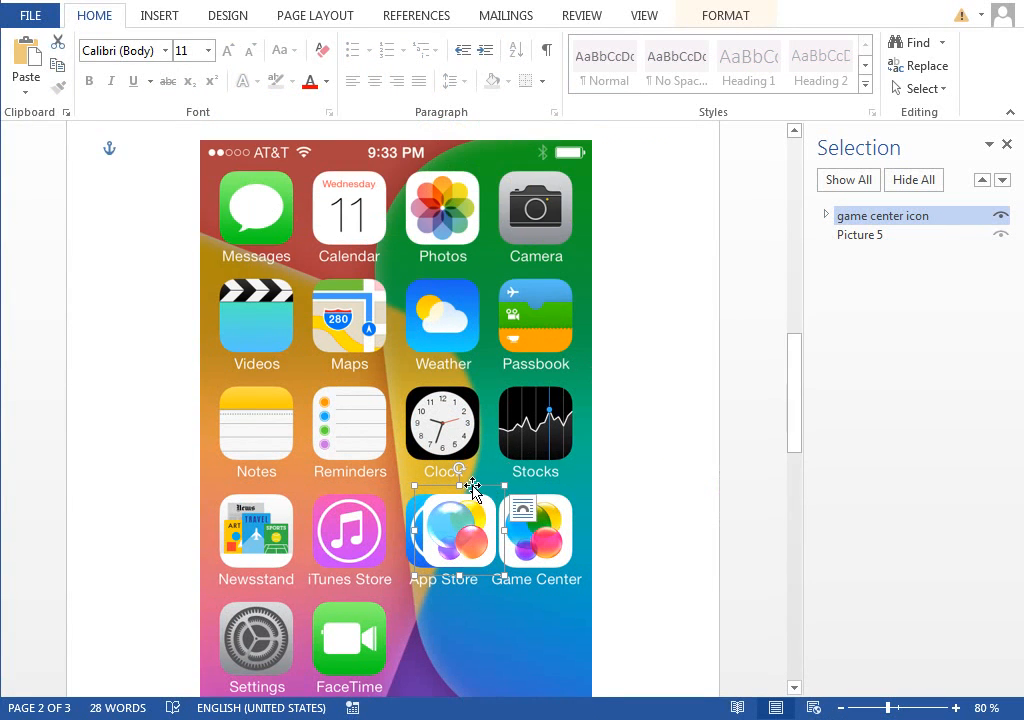
{"action": "left_click_drag", "start_coordinate": [472, 487], "coordinate": [649, 270]}
{"action": "scroll", "coordinate": [649, 272], "scroll_direction": "up", "scroll_amount": 5}
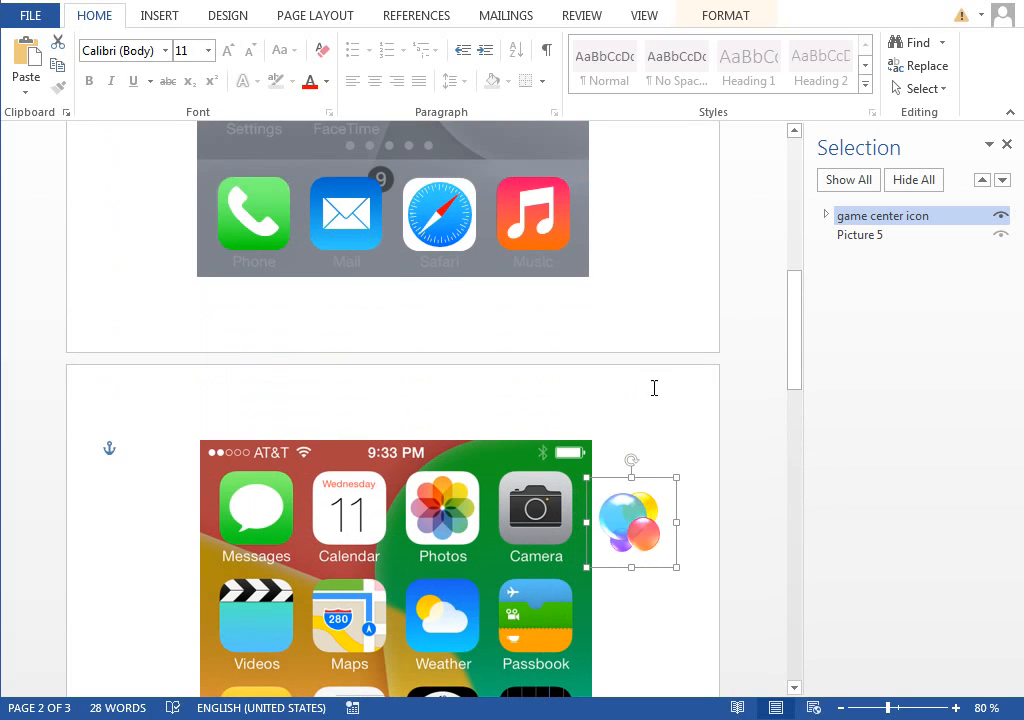
{"action": "left_click_drag", "start_coordinate": [649, 477], "coordinate": [640, 200]}
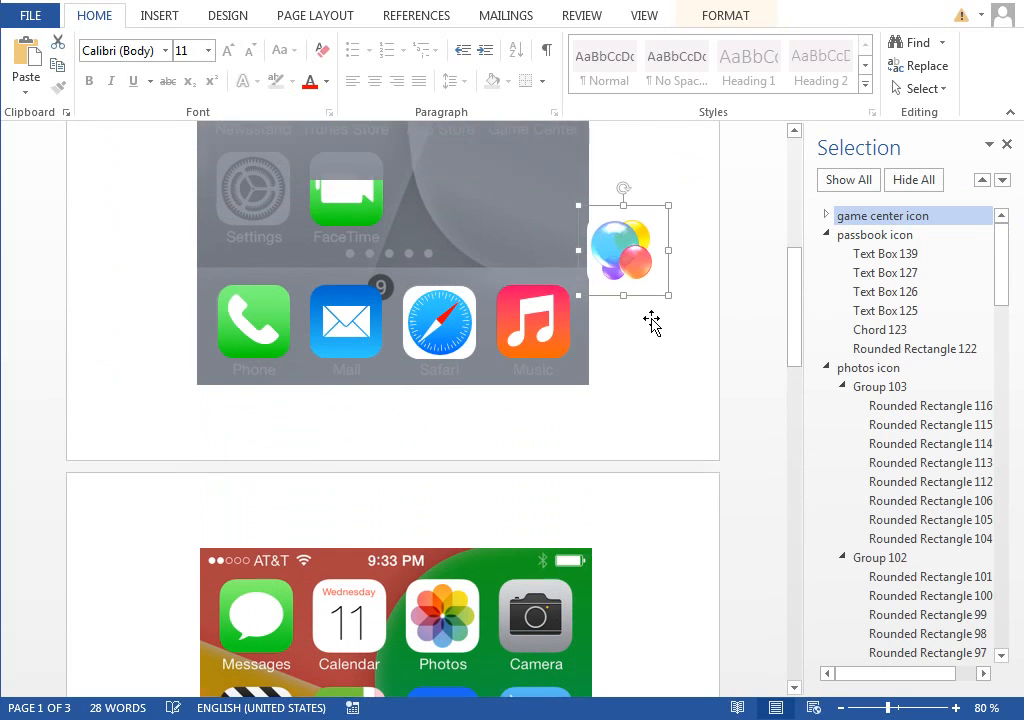
{"action": "scroll", "coordinate": [651, 325], "scroll_direction": "up", "scroll_amount": 4}
{"action": "left_click_drag", "start_coordinate": [648, 391], "coordinate": [552, 245]}
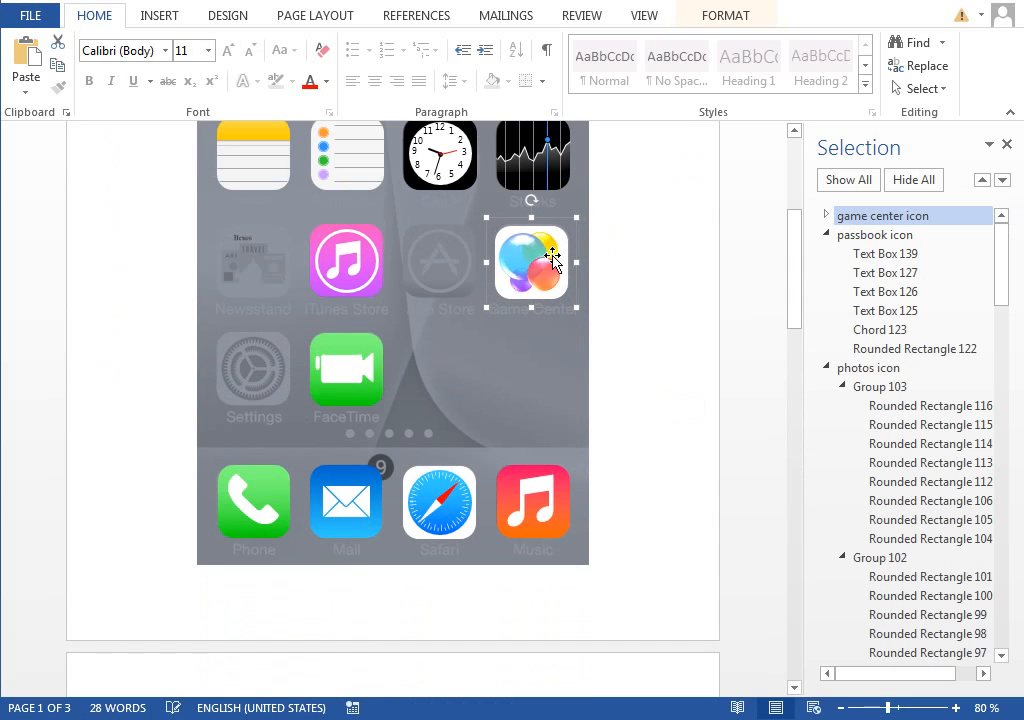
{"action": "left_click_drag", "start_coordinate": [887, 708], "coordinate": [913, 710]}
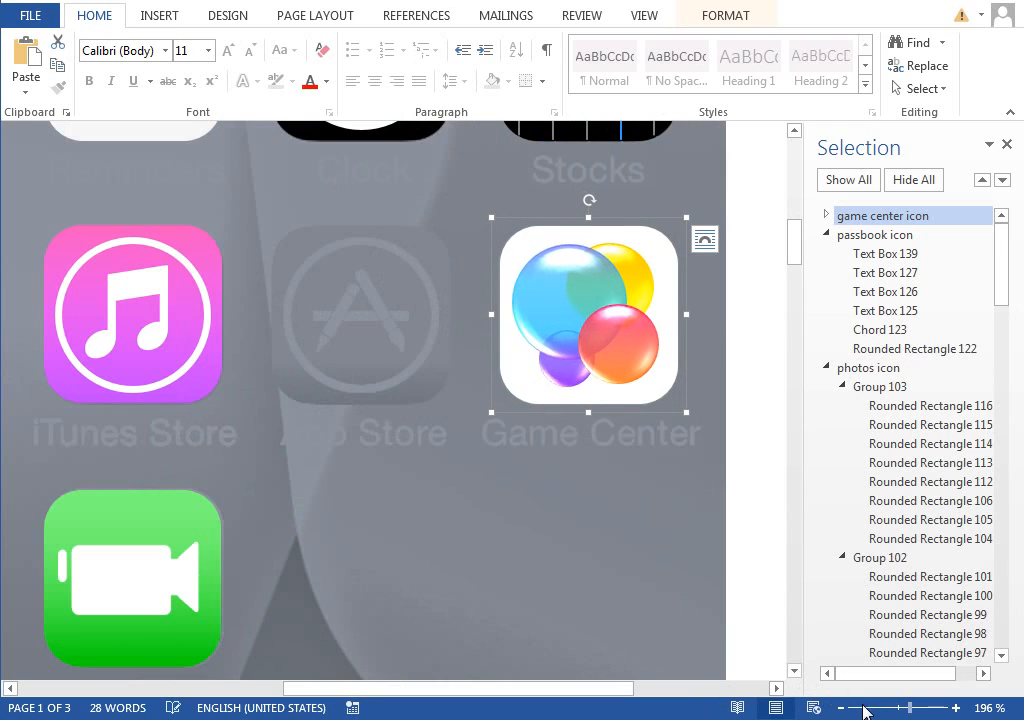
{"action": "left_click_drag", "start_coordinate": [903, 710], "coordinate": [897, 710]}
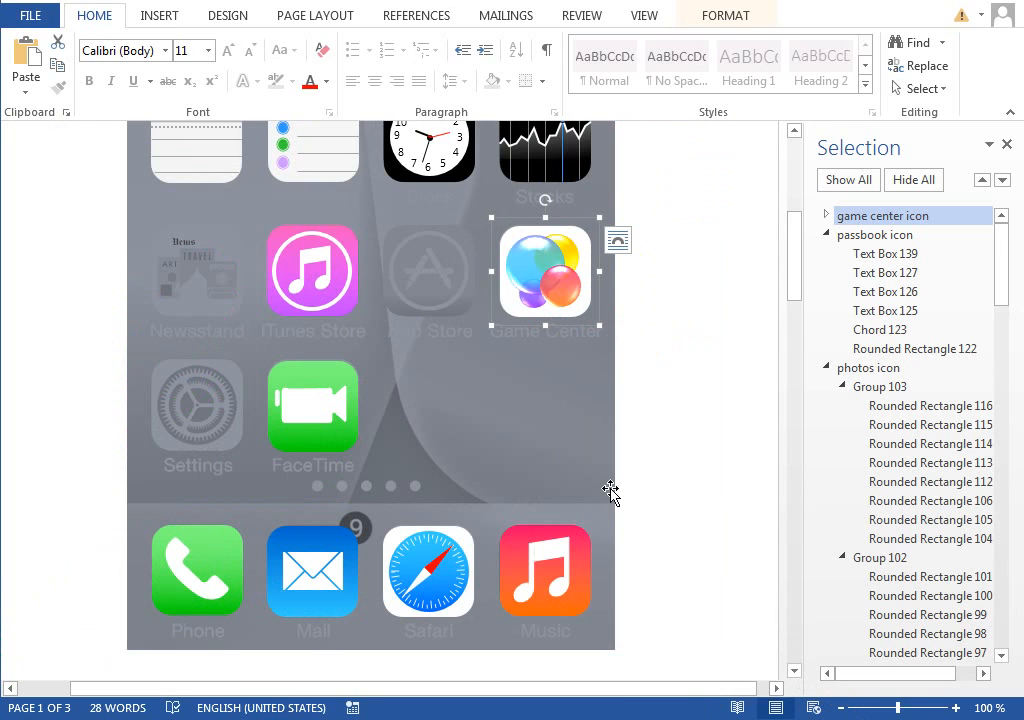